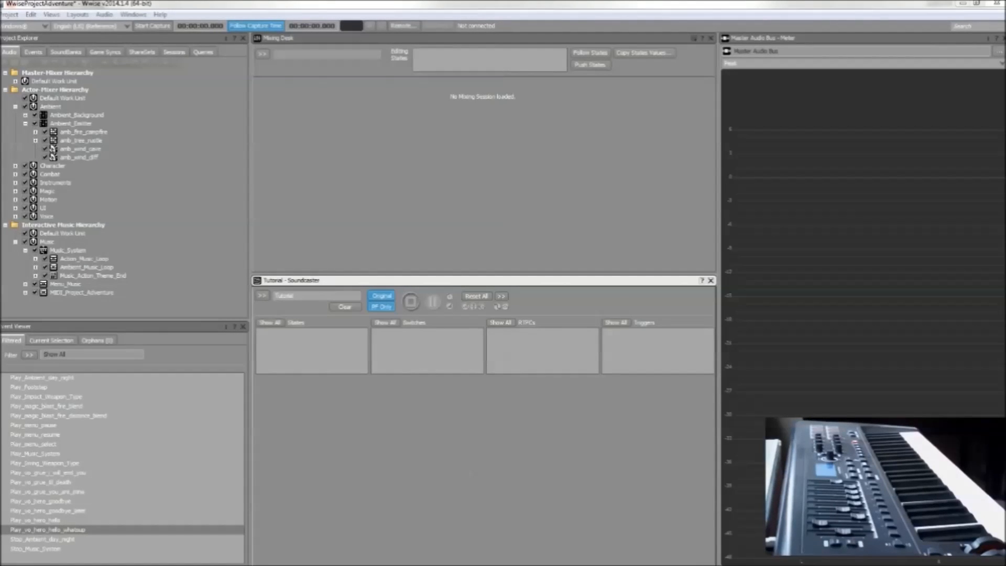
Open the Control Surface Bindings view and load the Tutorial control surface session.
click(390, 4)
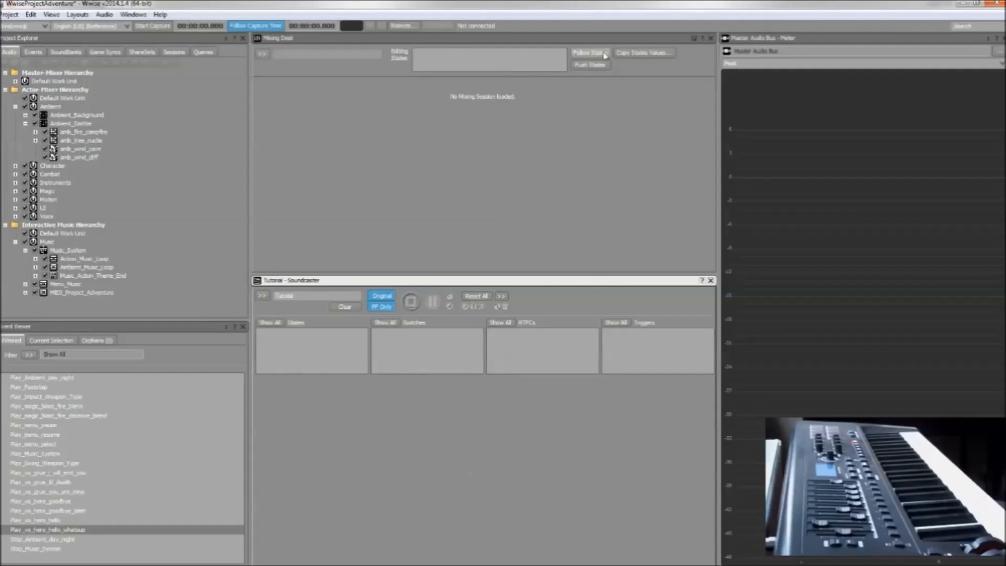
key(shift+b)
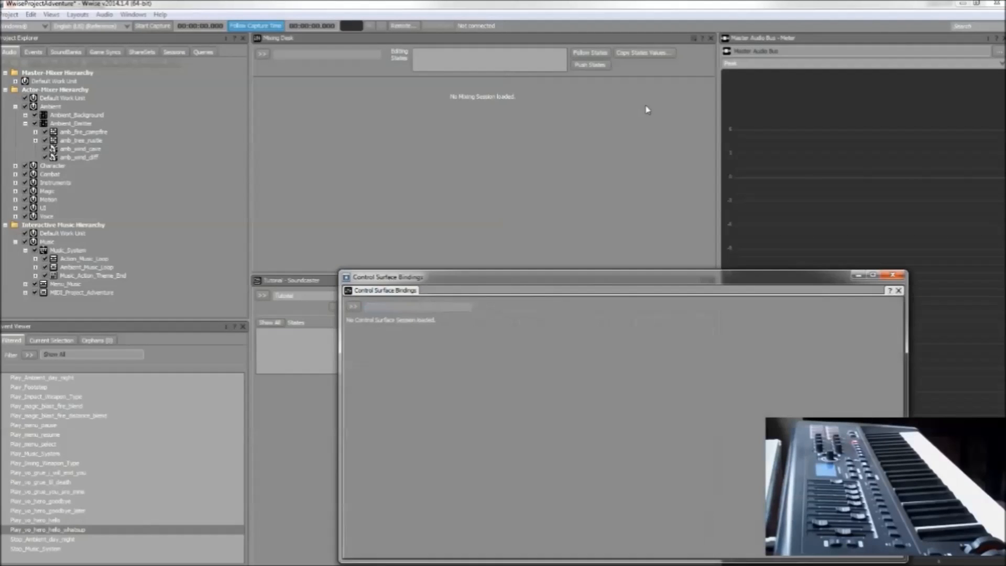
drag(523, 280, 651, 227)
click(503, 244)
click(539, 292)
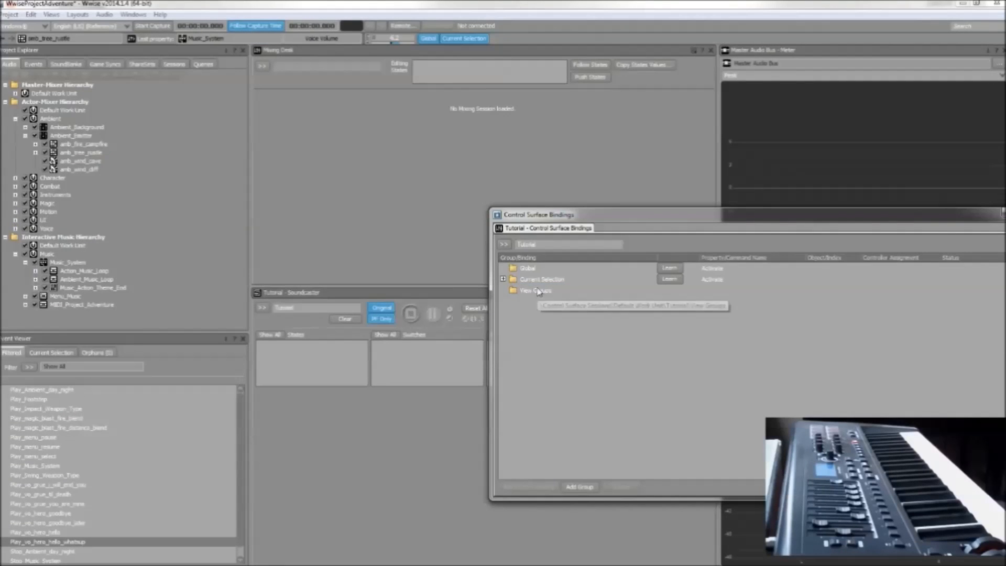
Examine the existing binding in the Current Selection group, collapse that group again and select the Global group.
click(539, 282)
click(504, 280)
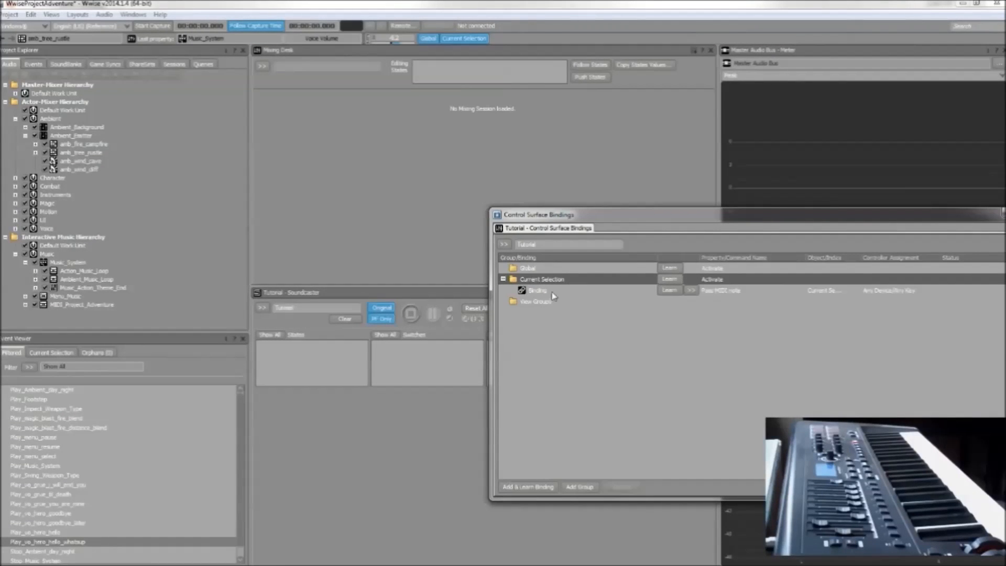
click(503, 279)
click(530, 270)
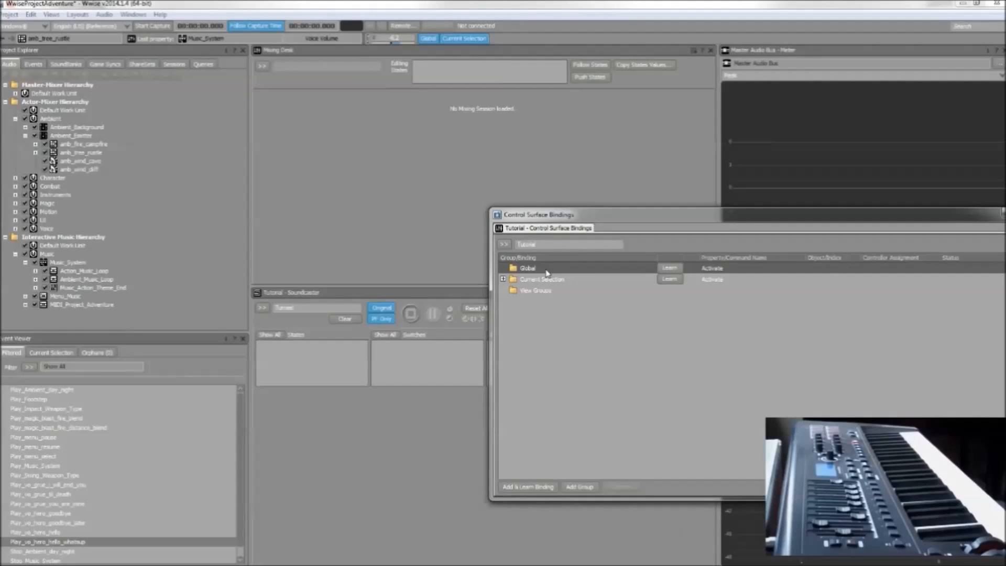
drag(600, 220, 593, 181)
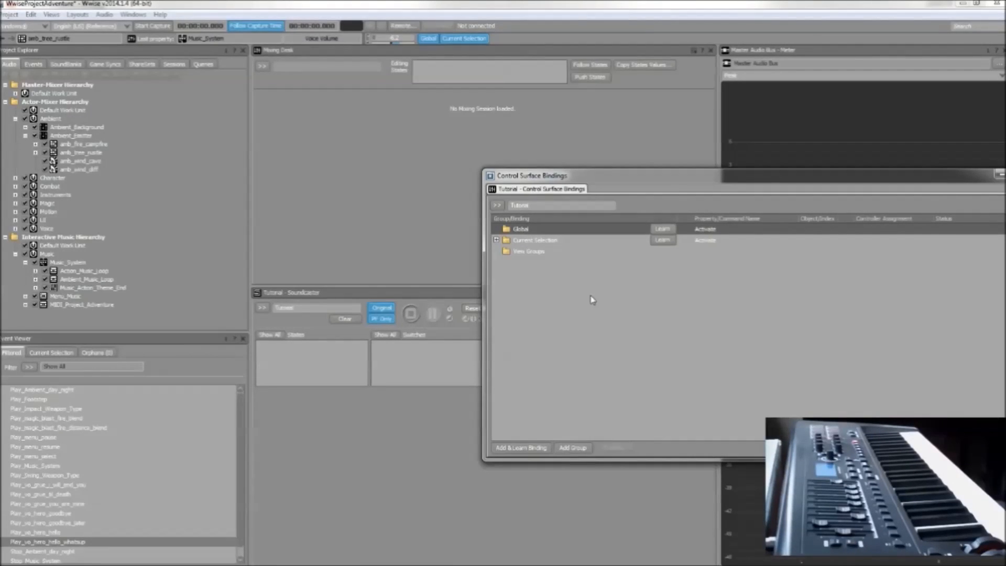
drag(724, 190, 677, 150)
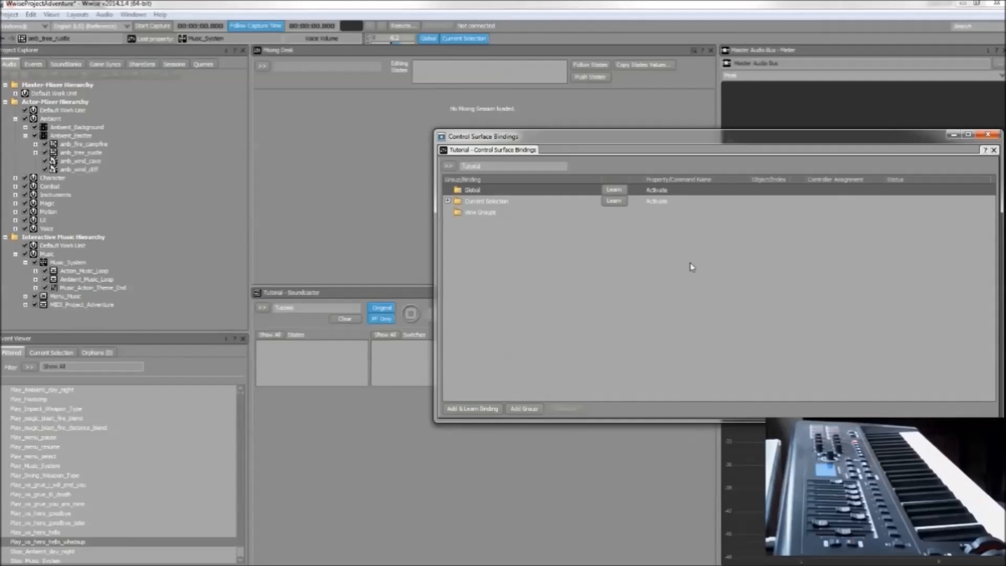
Add Music_System and Ambient_day_night from the project hierarchies to the Tutorial Soundcaster session.
drag(611, 133, 702, 156)
drag(68, 262, 290, 410)
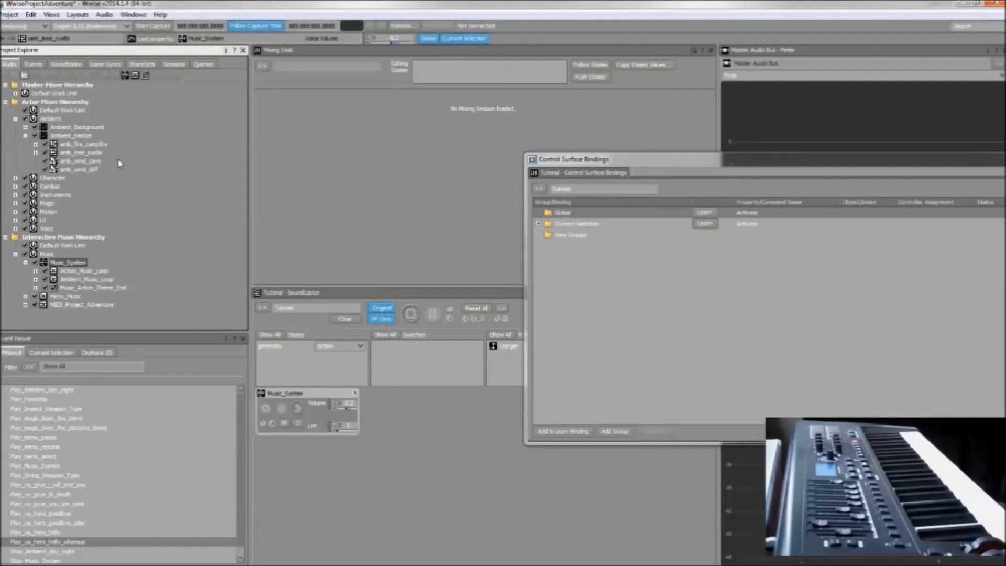
click(25, 127)
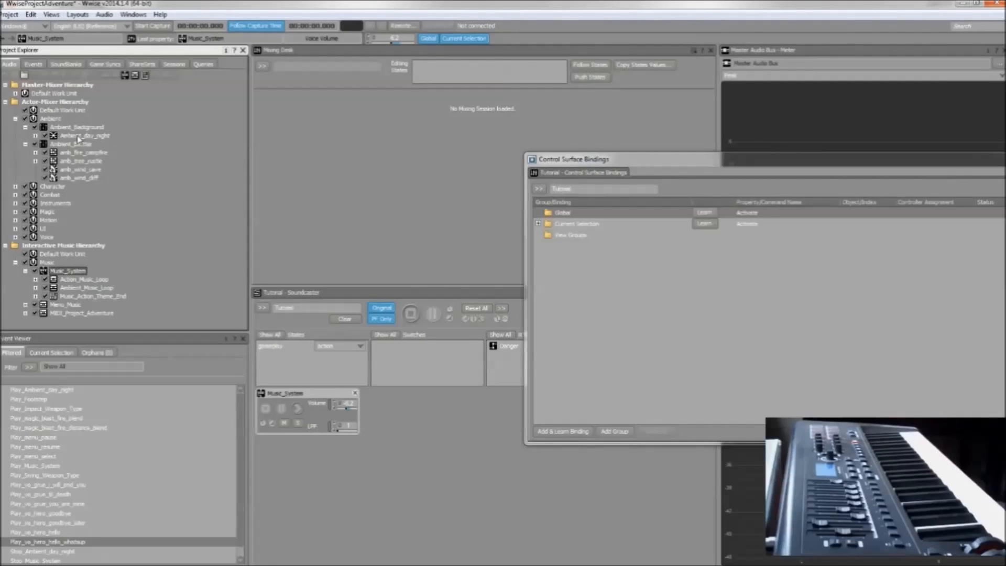
drag(77, 136, 396, 420)
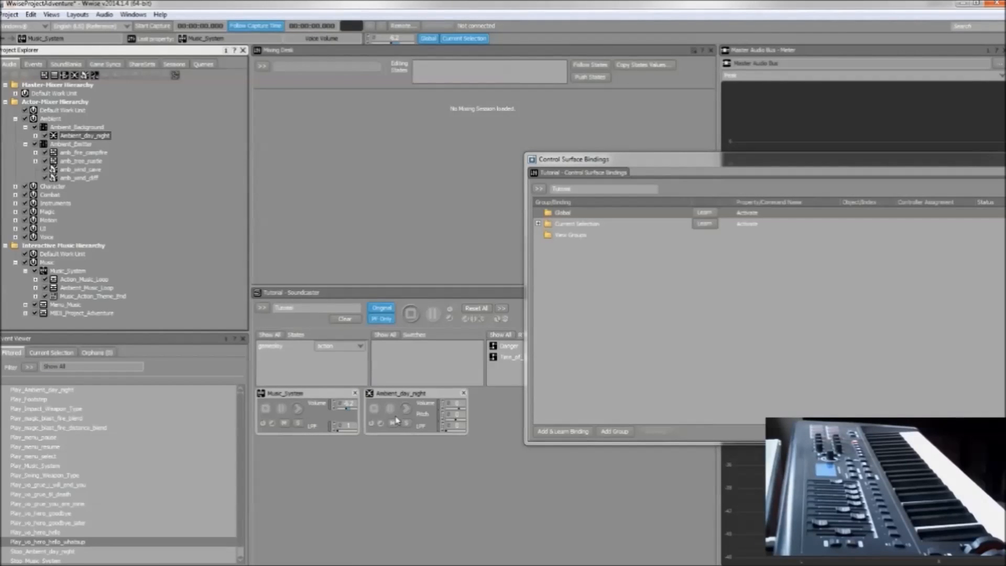
Add the Ambient_Emitter actor-mixer to the Soundcaster session and place it in a second row below Music_System.
drag(640, 161, 731, 168)
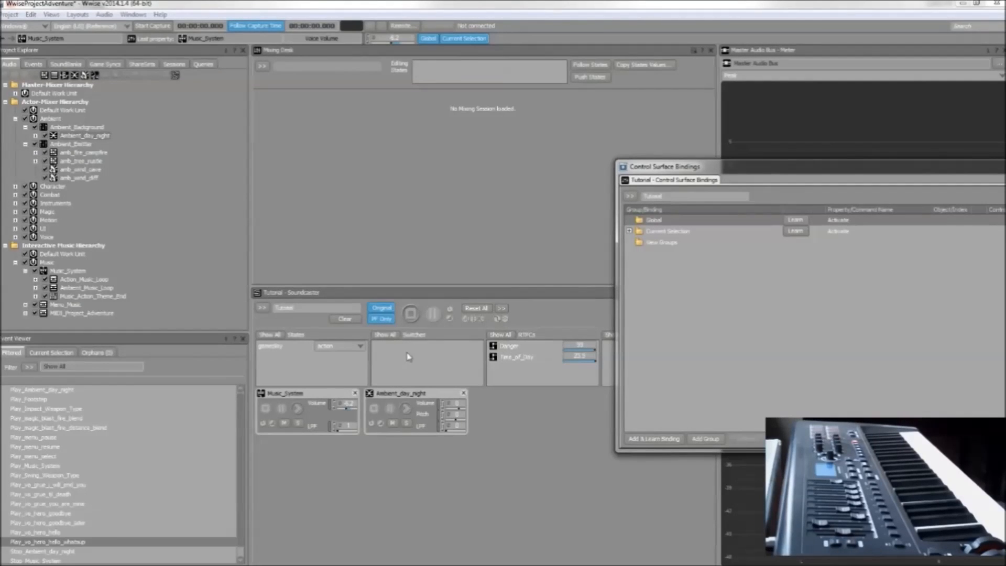
drag(78, 144, 505, 416)
double_click(518, 395)
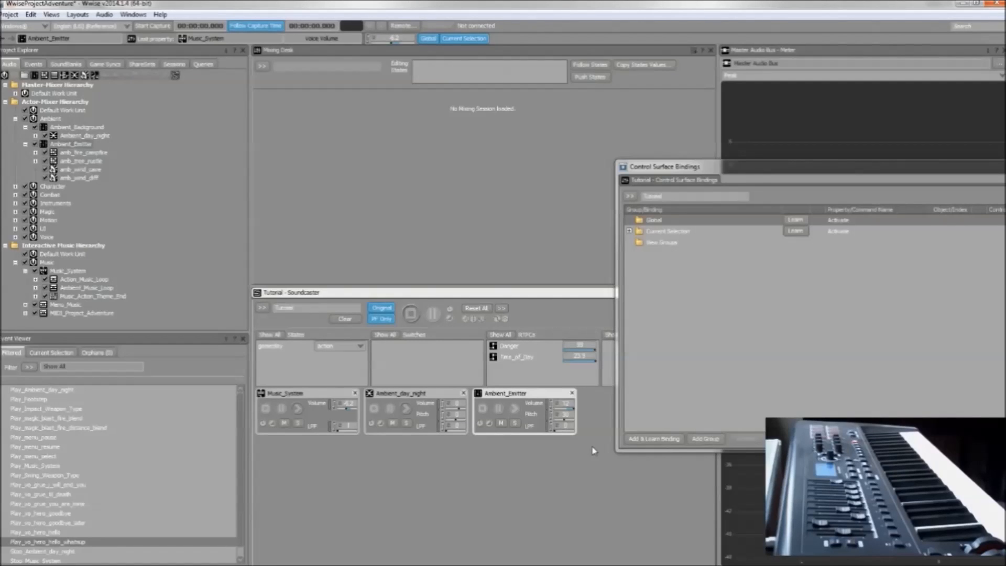
drag(530, 394, 360, 448)
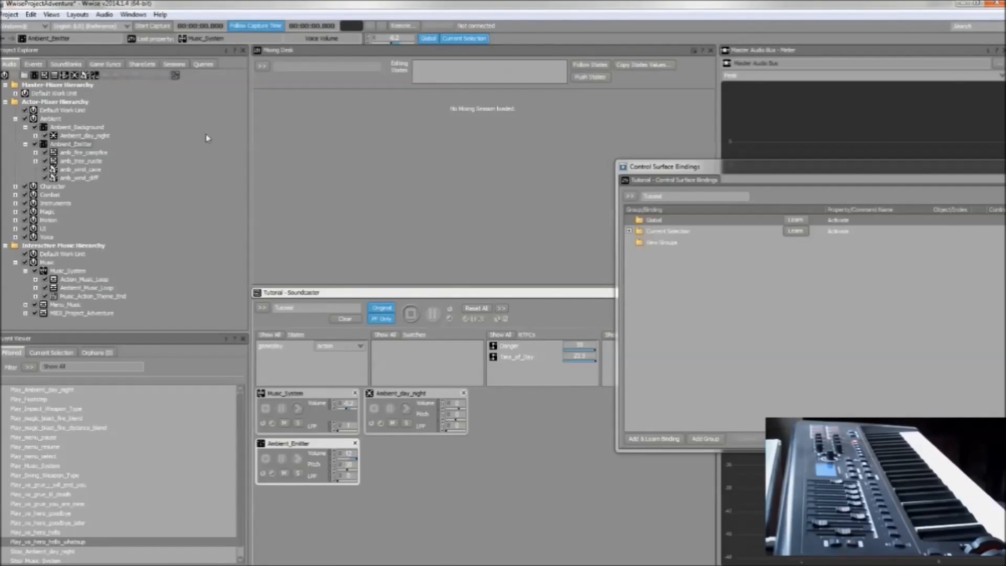
Add amb_fire_campfire, amb_tree_rustle, amb_wind_cave and amb_wind_cliff together to the Soundcaster as a third row.
click(100, 155)
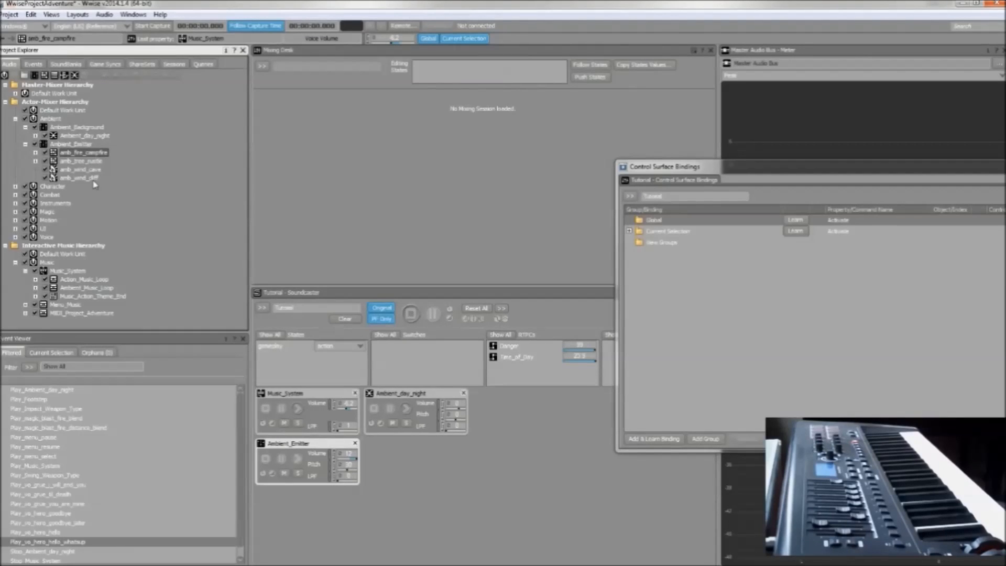
shift+click(94, 179)
drag(97, 156, 301, 501)
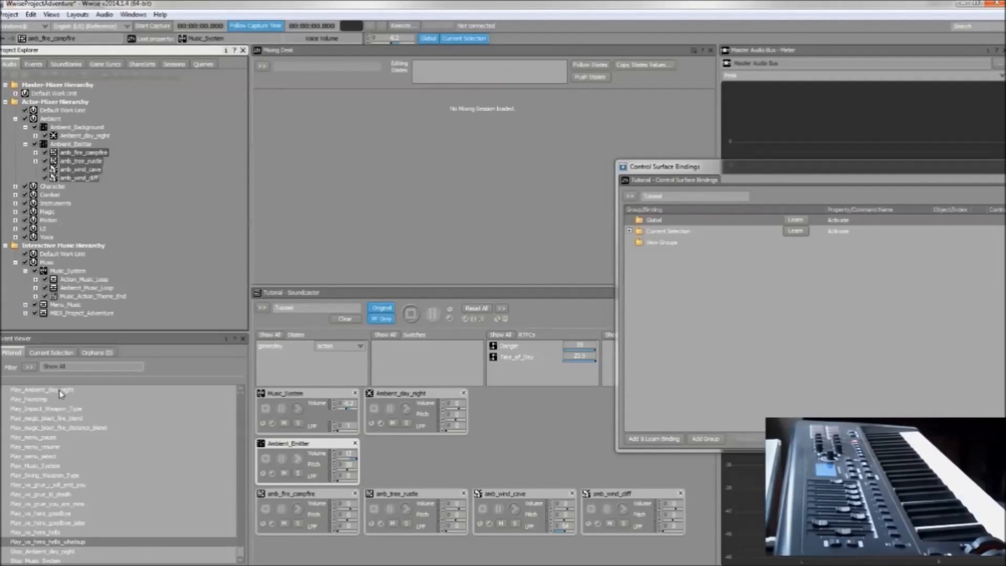
Add a binding to the Global group and teach it Voice Volume with controller Impulse Ch. 1 CC 41.
click(323, 403)
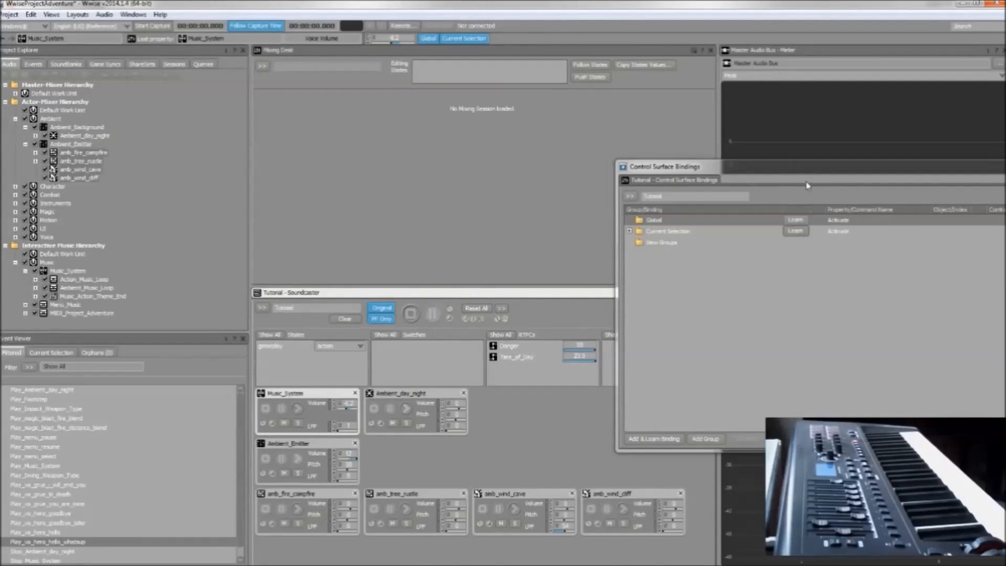
drag(814, 169, 694, 141)
click(558, 193)
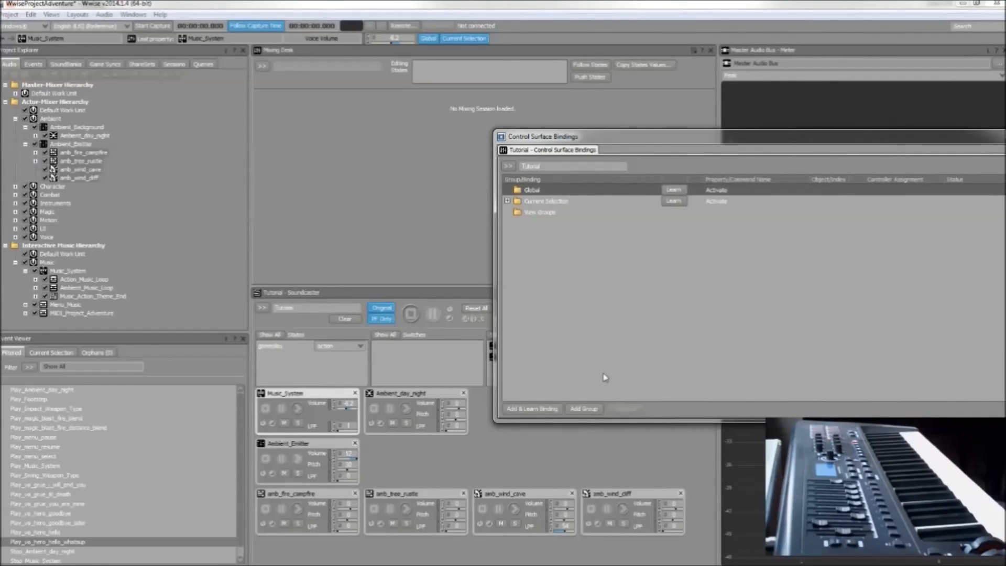
click(525, 409)
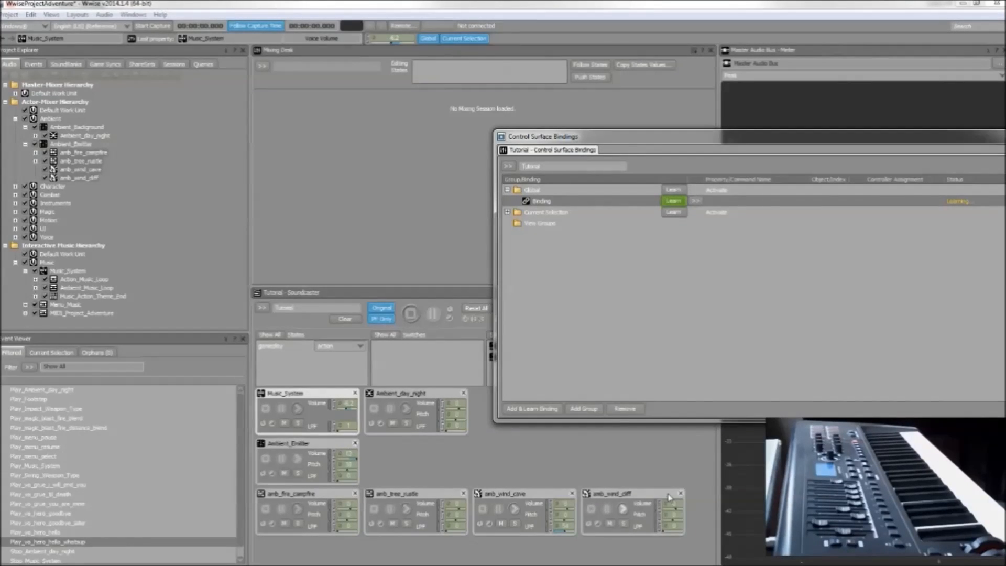
drag(625, 137, 742, 146)
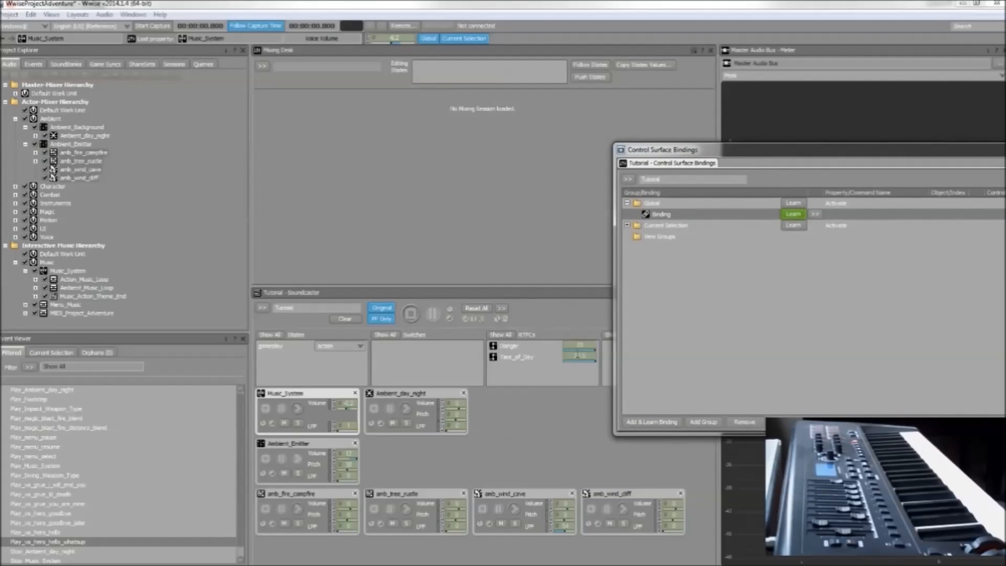
drag(746, 156, 625, 159)
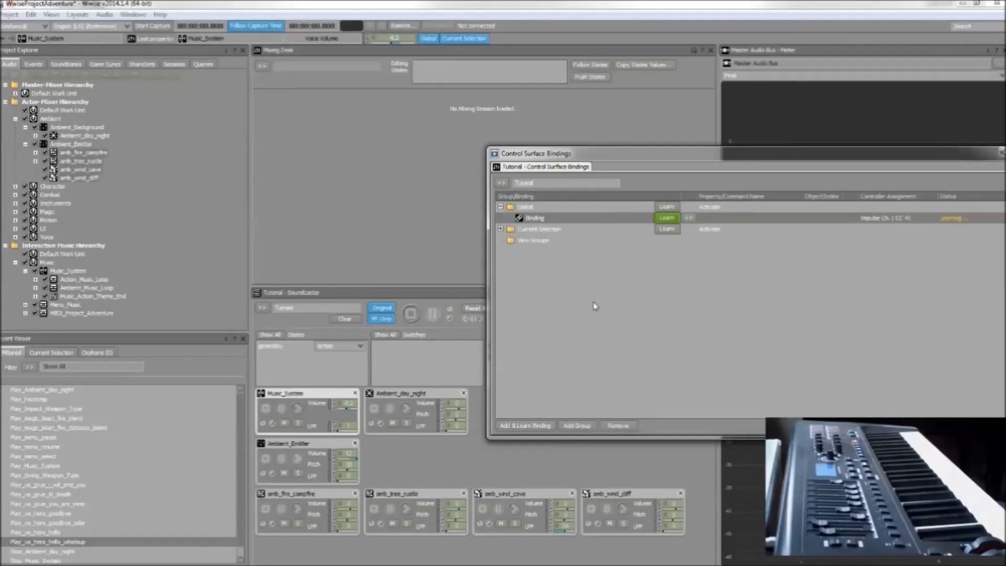
click(380, 368)
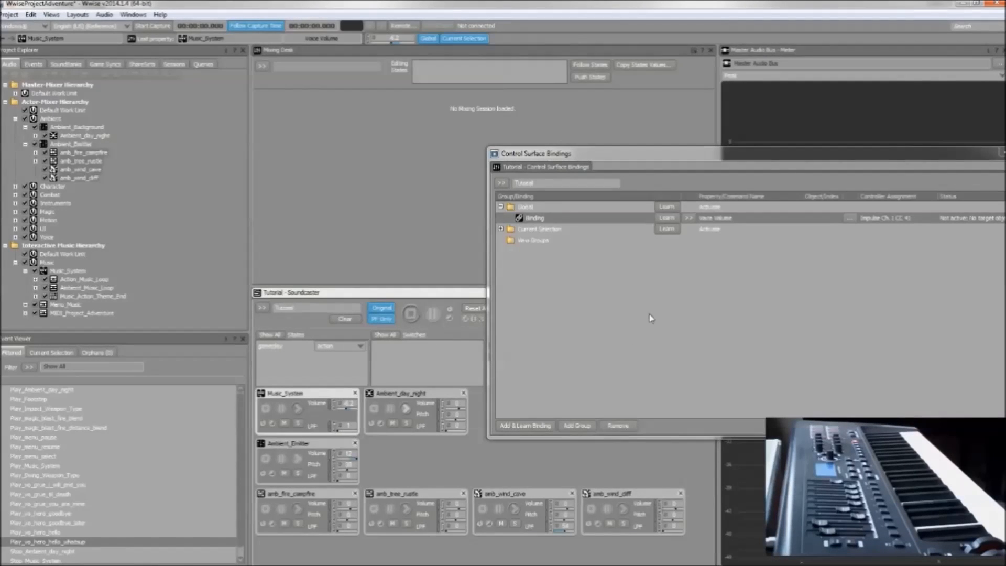
Add Global bindings for Music_System's Voice Low-pass Filter on Impulse Ch. 1 CC 21 and the Danger Simulation Value on CC 25.
click(526, 425)
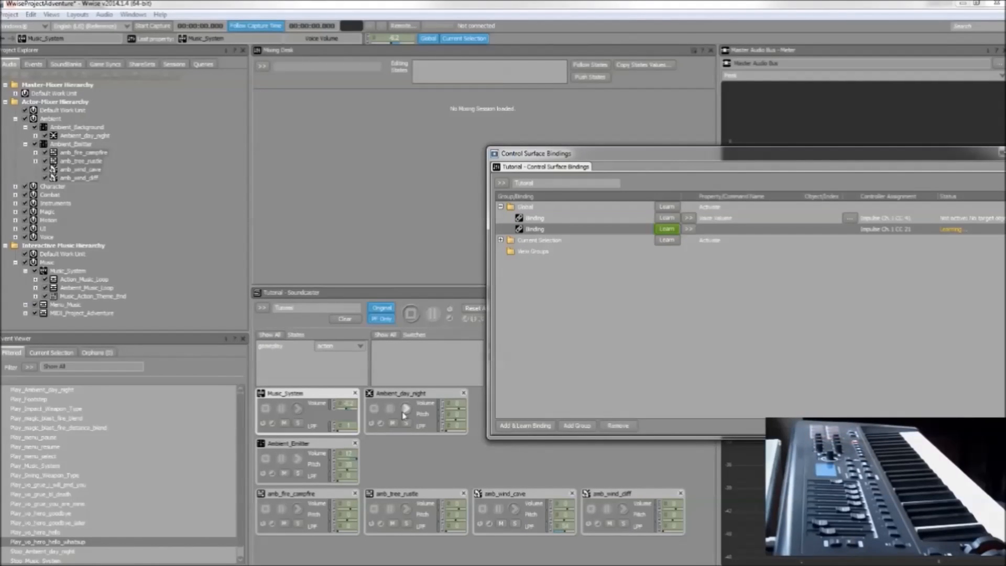
click(345, 425)
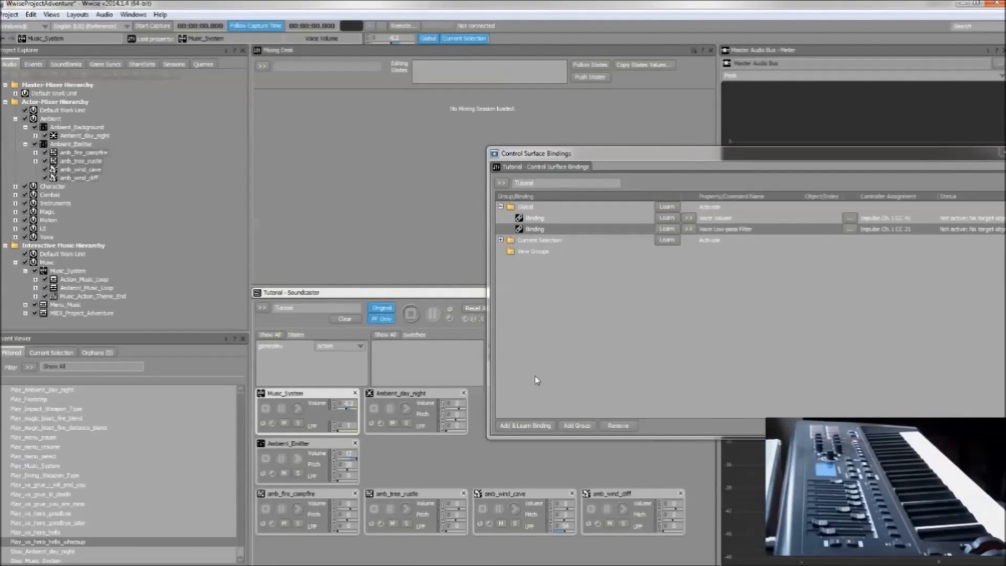
drag(607, 157, 697, 164)
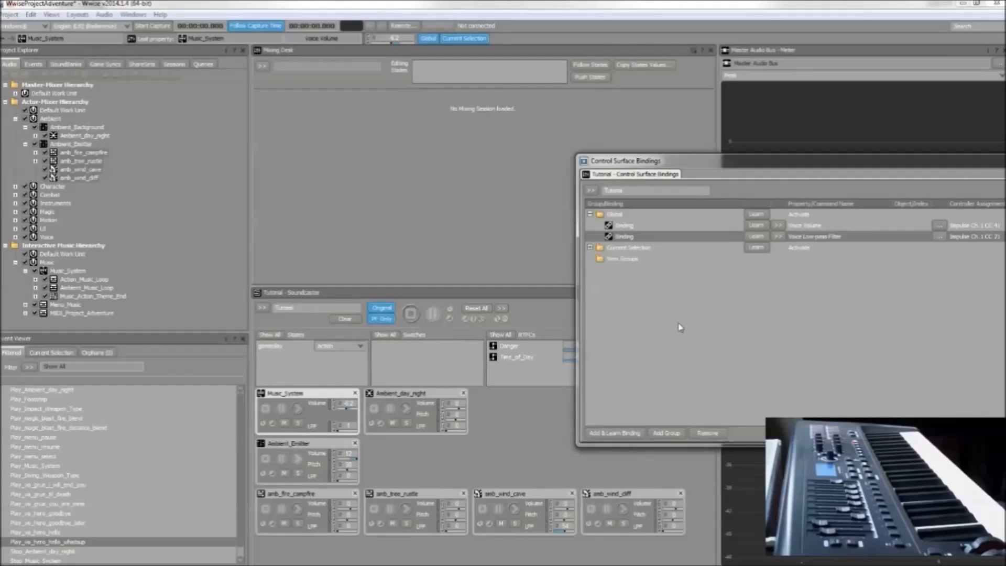
click(626, 433)
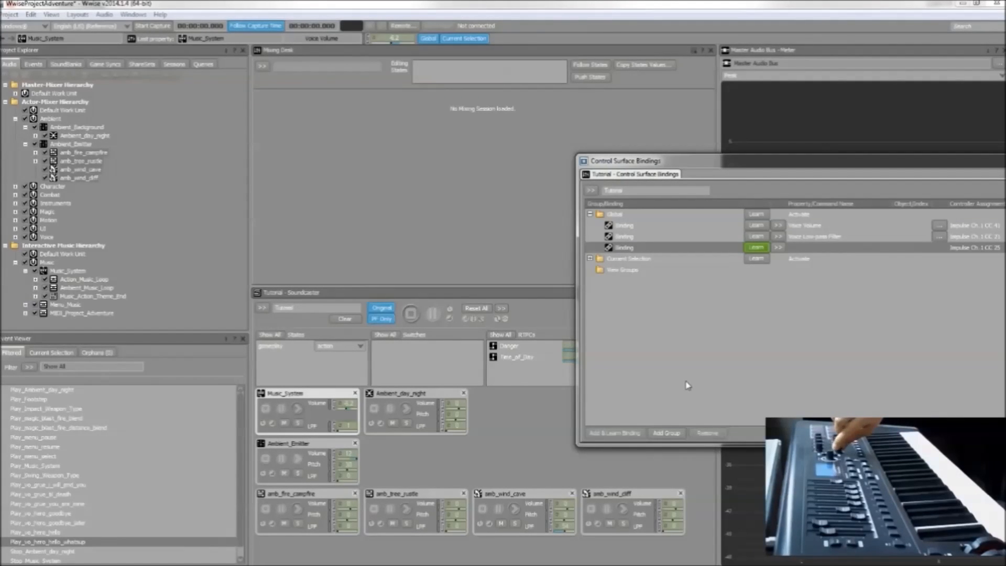
click(570, 346)
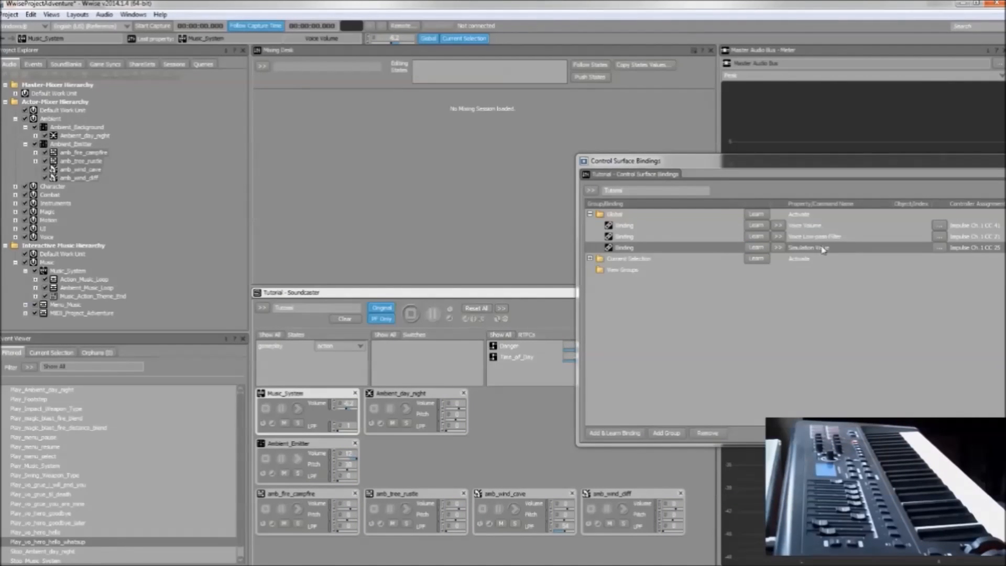
Assign Music_System from the Interactive Music Hierarchy as target object of both the Voice Volume and Voice Low-pass Filter bindings.
drag(830, 163, 637, 170)
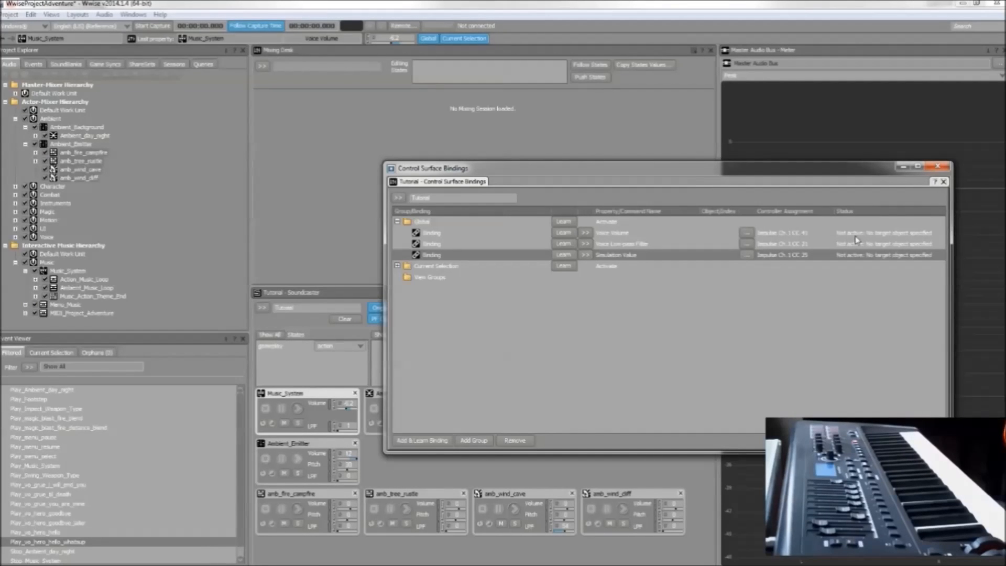
click(695, 233)
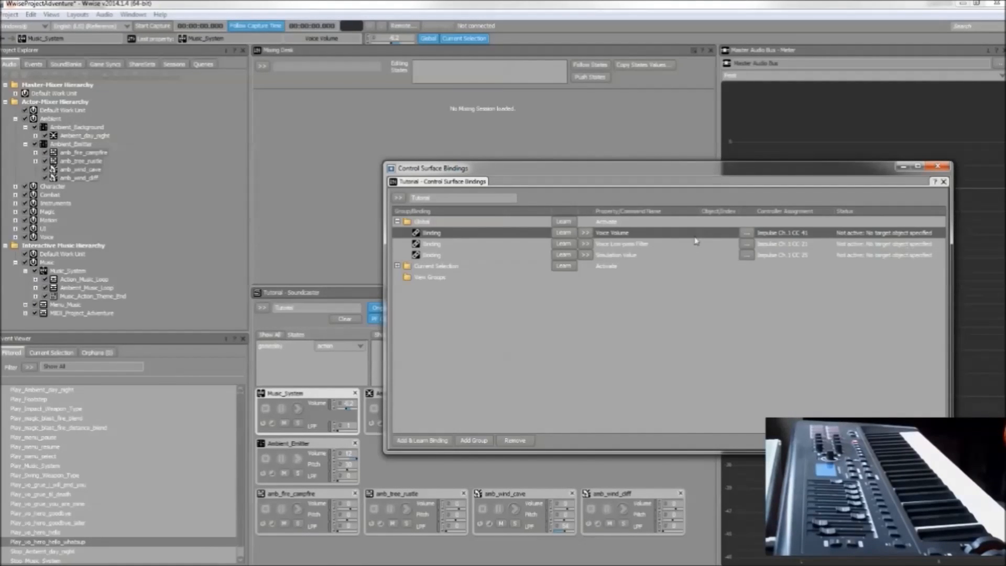
shift+click(702, 244)
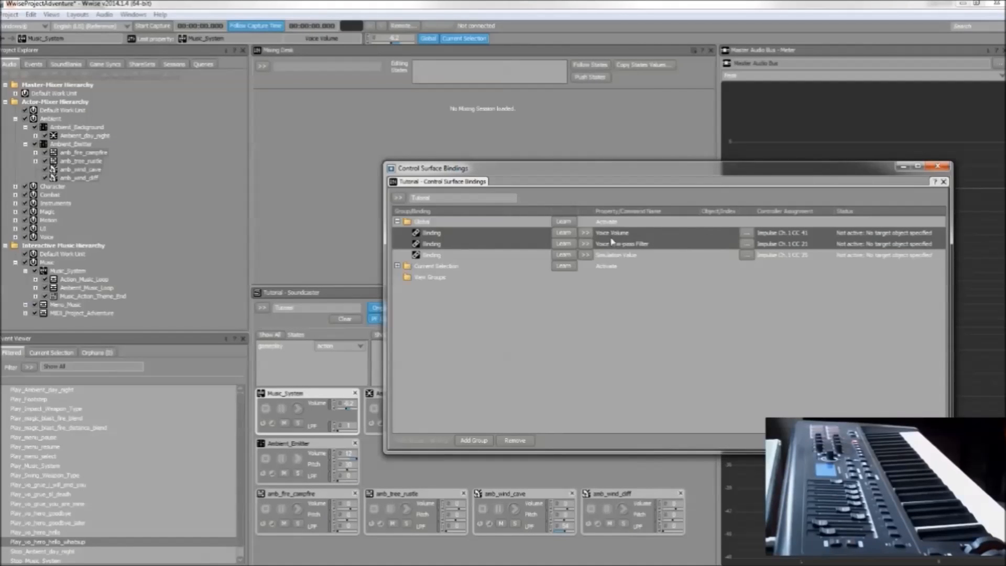
click(746, 237)
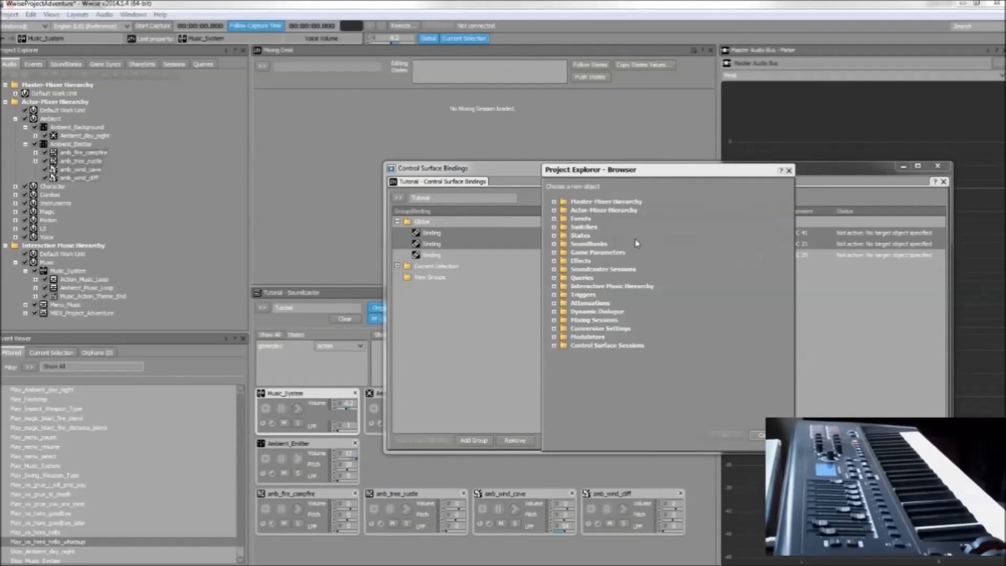
click(554, 286)
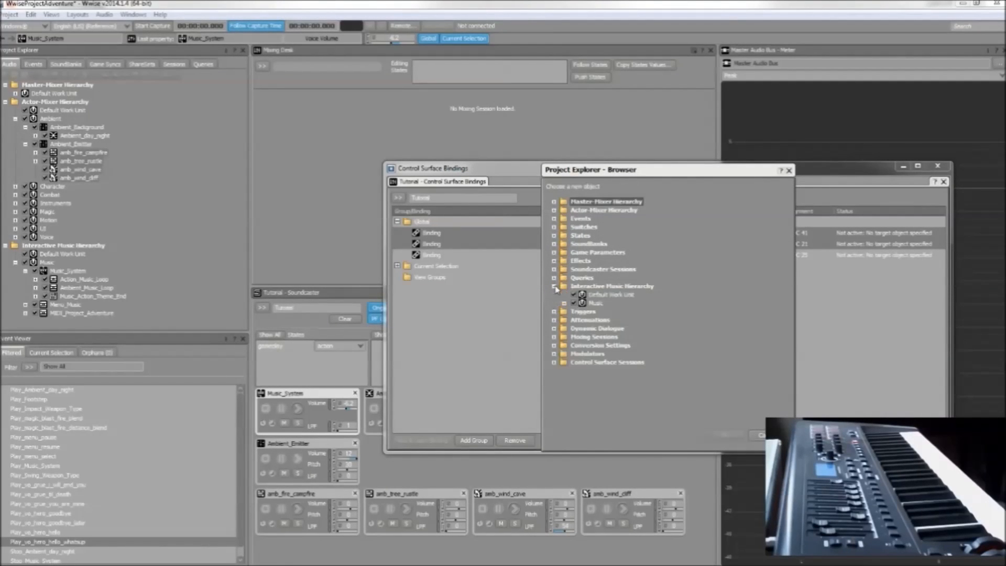
click(564, 304)
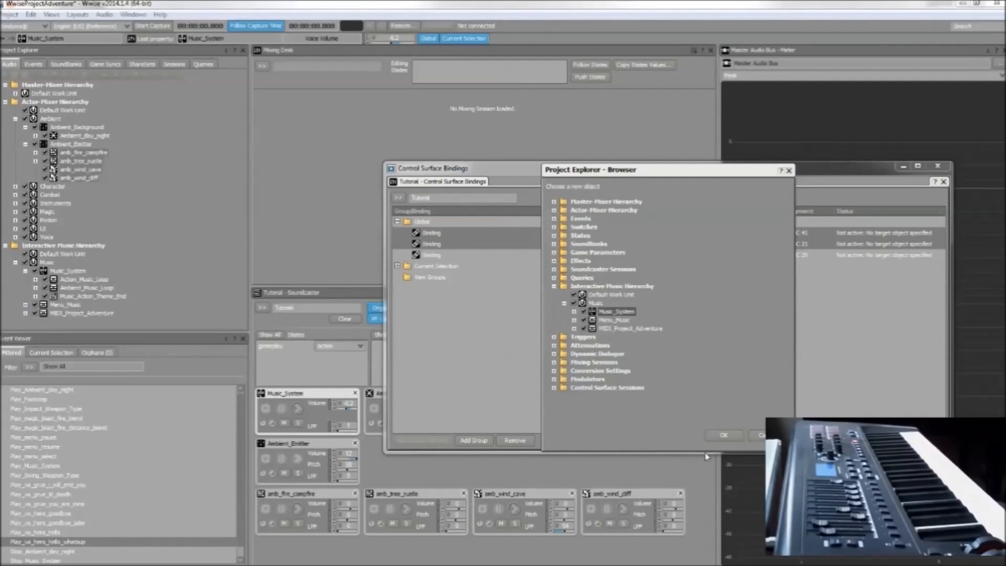
click(716, 435)
Assign the Danger game parameter from Music_Parameters as the target object of the Simulation Value binding.
click(676, 255)
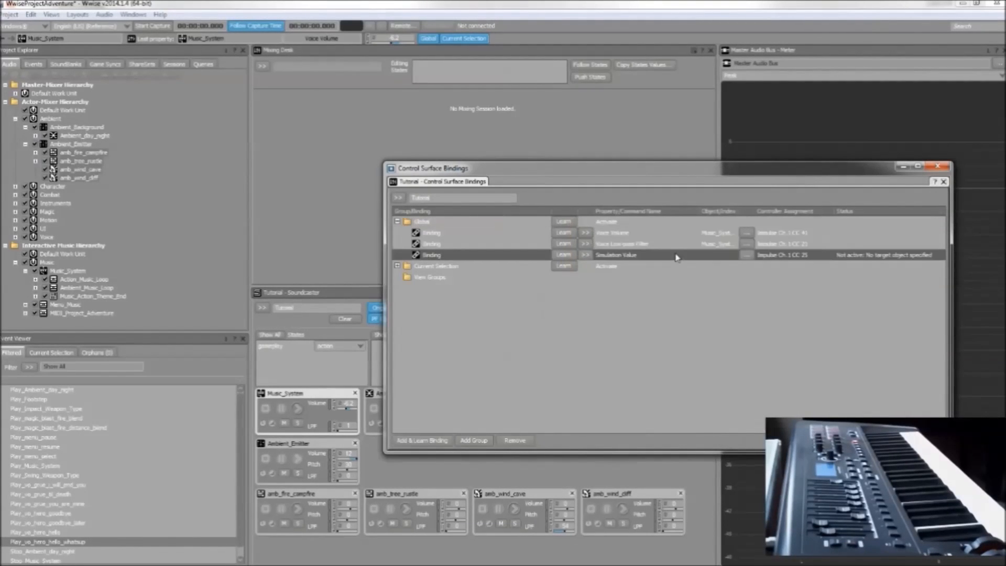
click(741, 255)
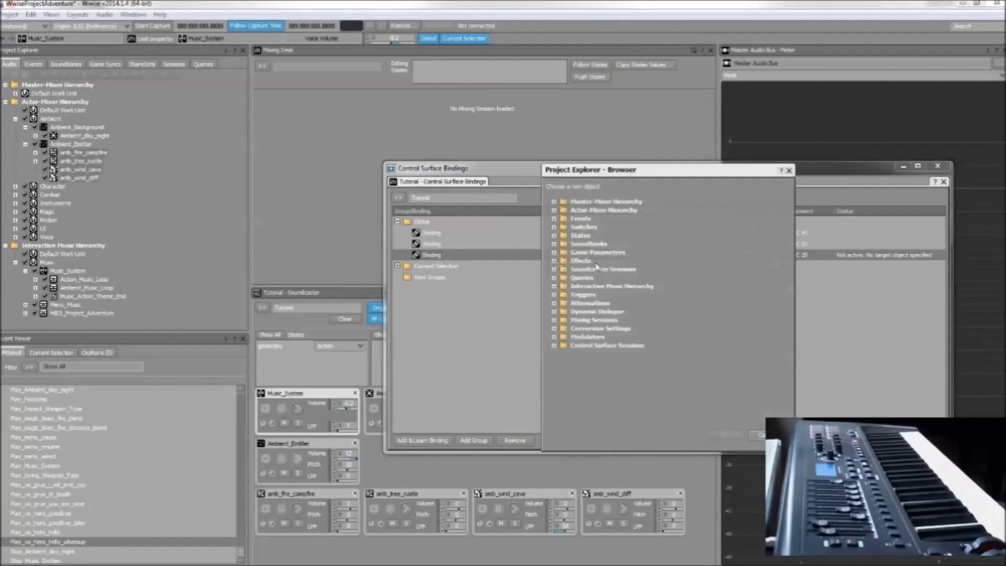
click(554, 252)
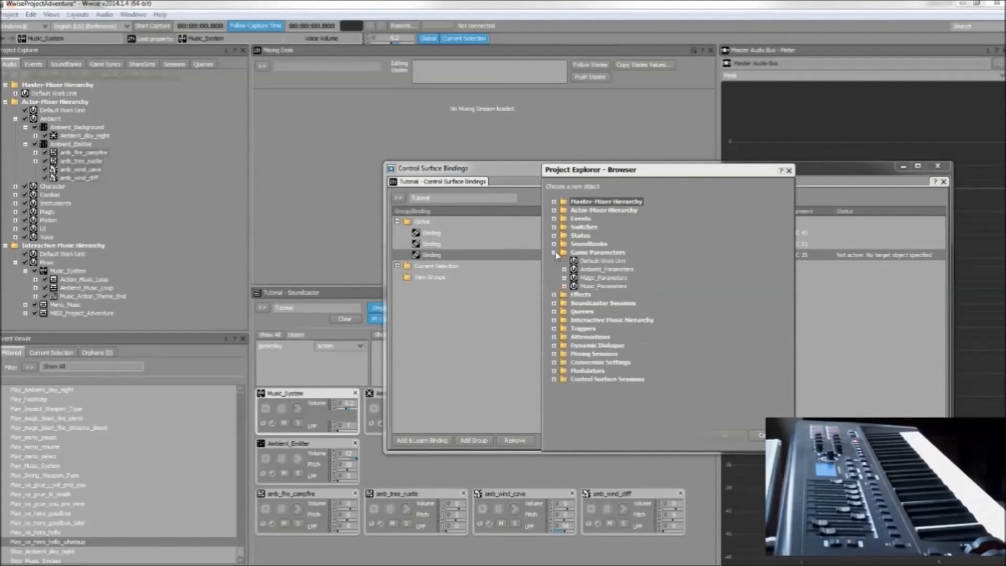
click(565, 287)
click(597, 296)
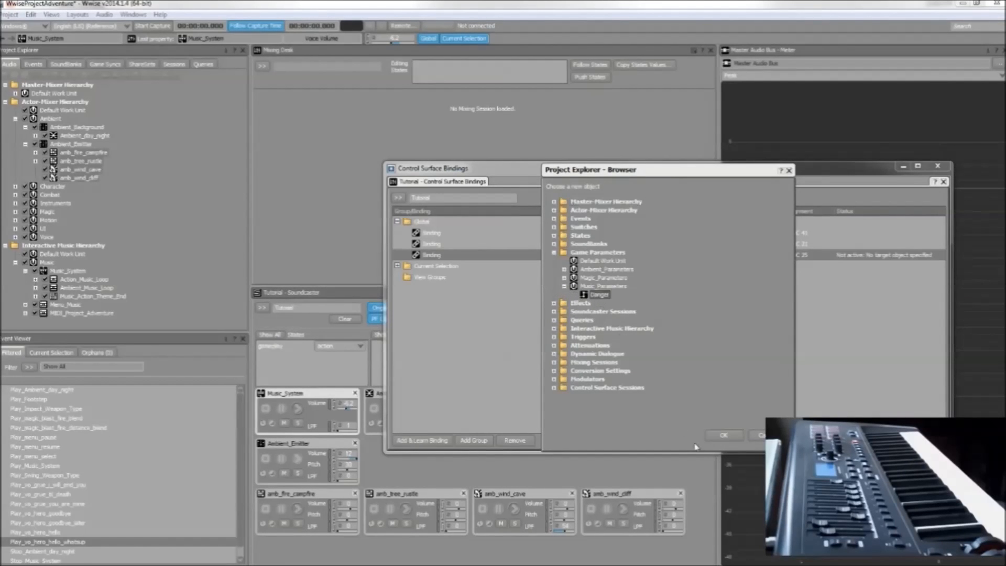
click(721, 436)
Add another binding to the Global group and teach it the controller note Impulse Ch. 1 Note-On C4.
drag(709, 171, 901, 179)
drag(640, 180, 679, 178)
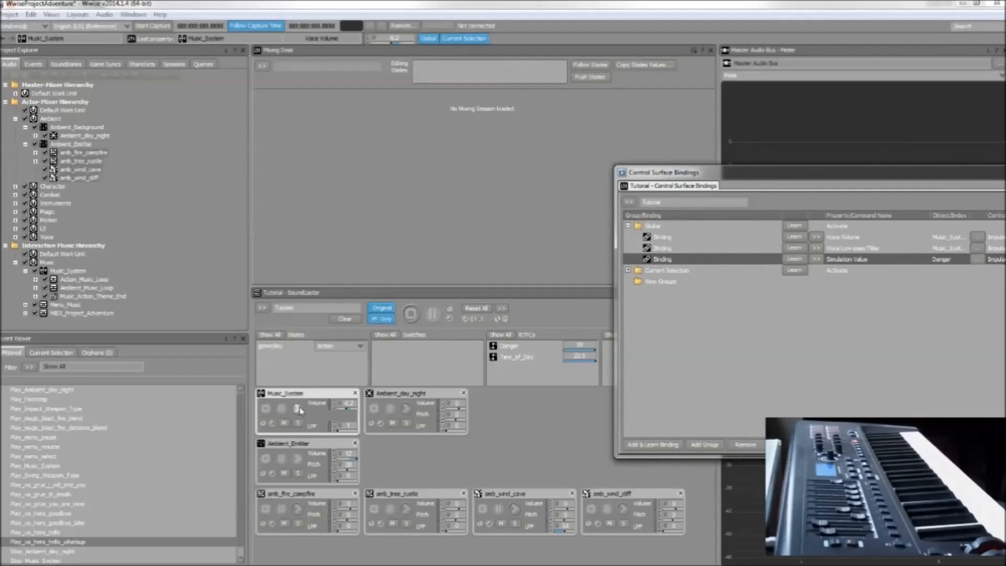
click(711, 229)
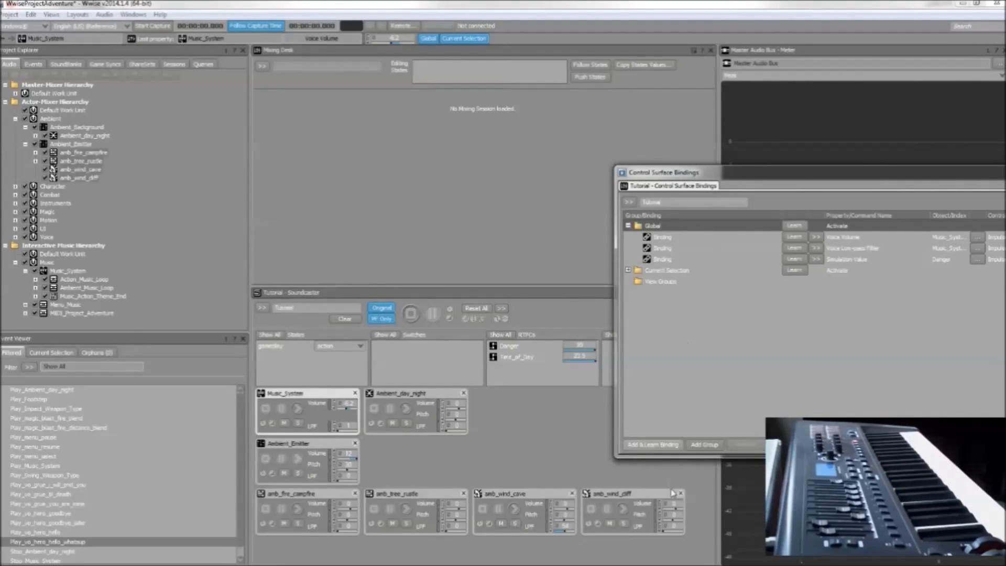
click(644, 445)
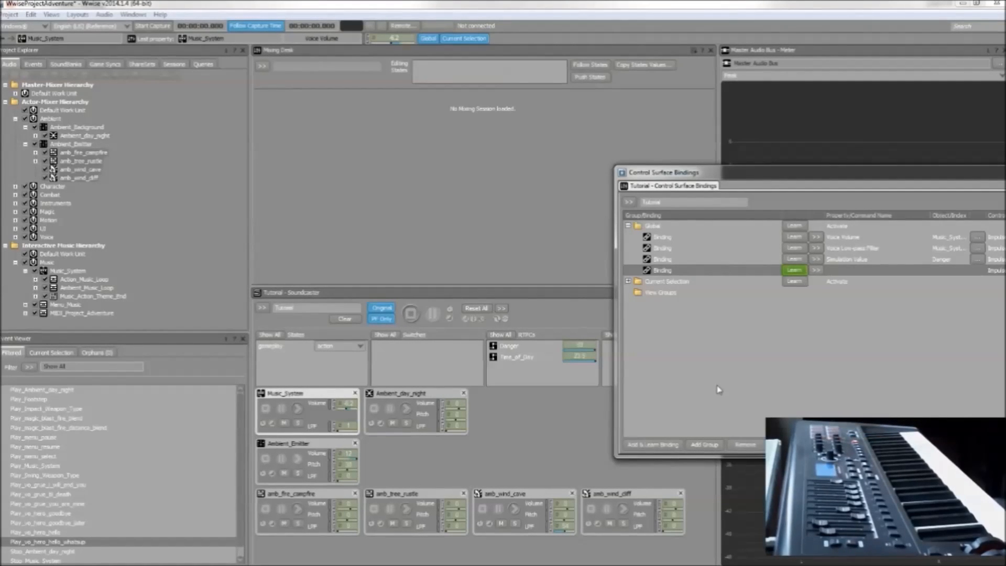
drag(806, 178, 577, 174)
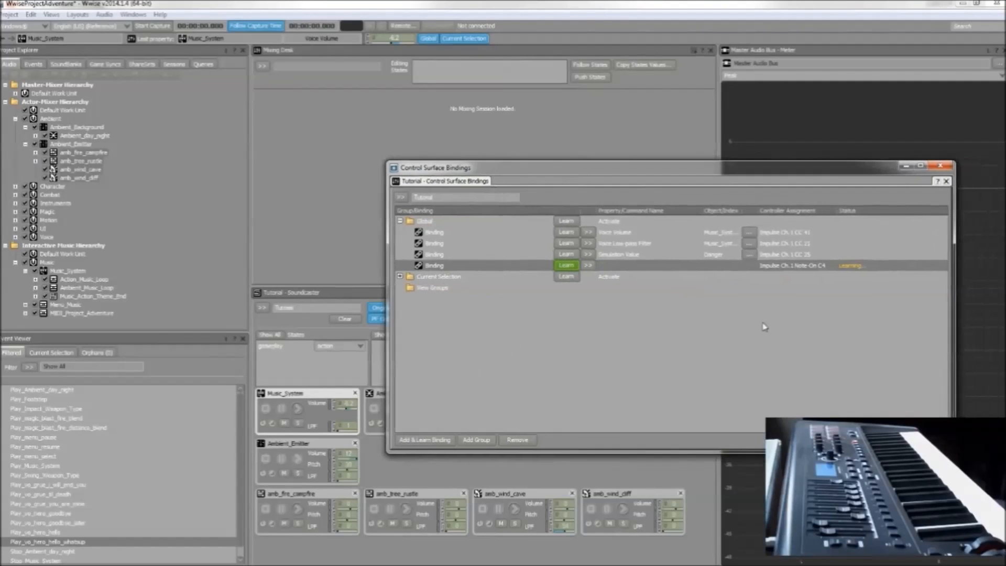
drag(611, 172, 784, 190)
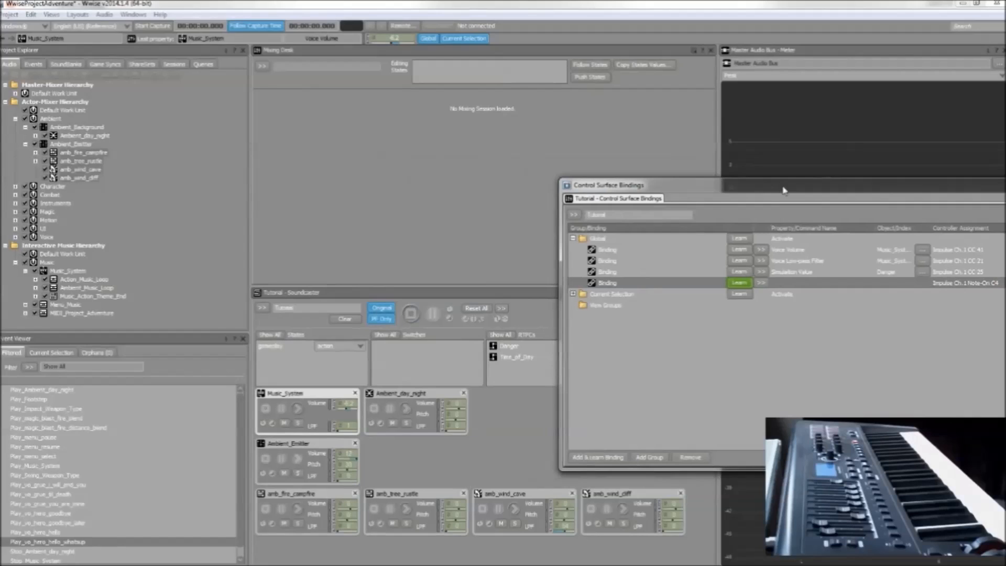
Give the Note-On C4 binding the Play object command with Music_System from the Interactive Music Hierarchy as its target.
right_click(771, 282)
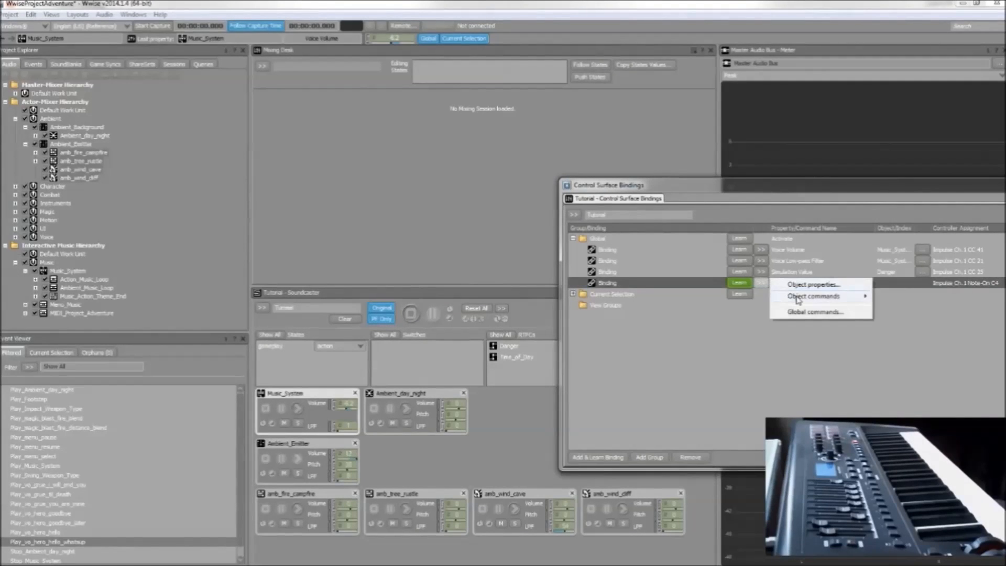
mouse_move(797, 299)
click(894, 354)
click(922, 283)
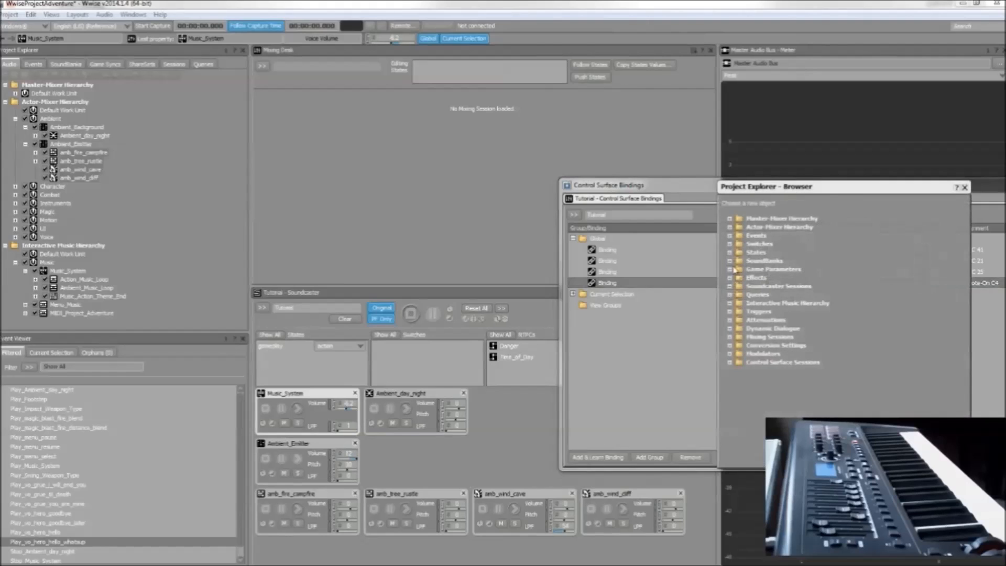
click(729, 304)
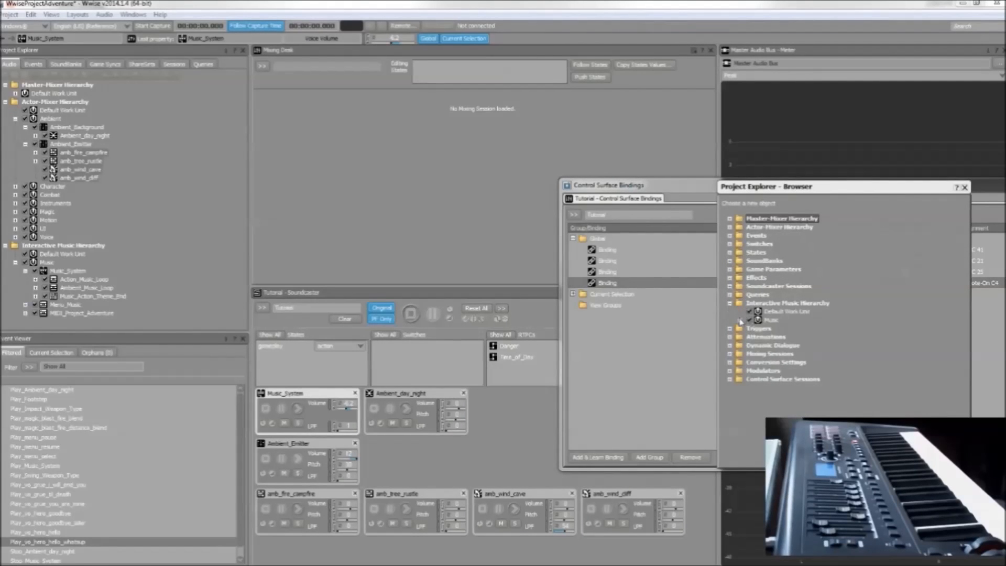
click(739, 320)
double_click(790, 329)
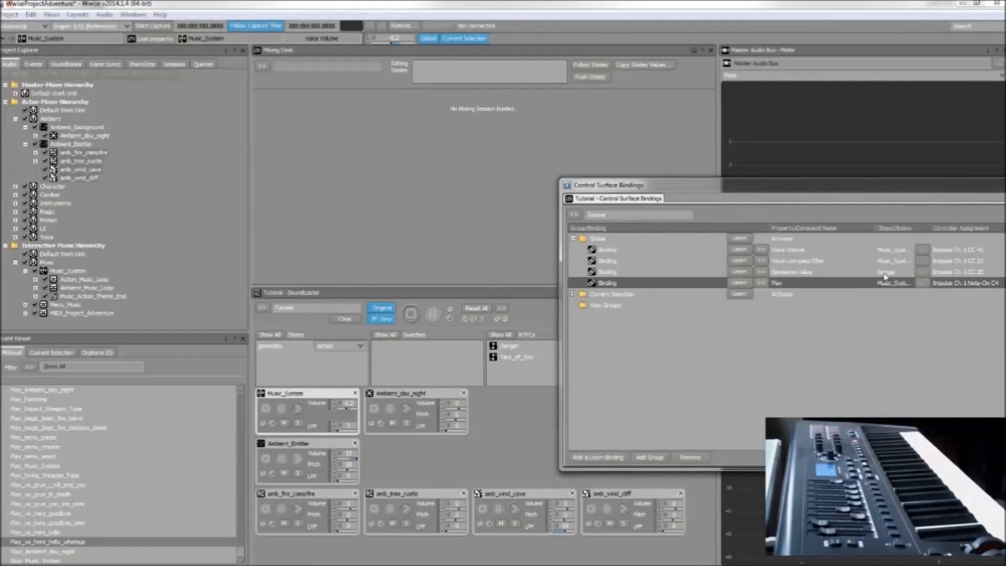
Move the bindings window clear of the Soundcaster and set the gameplay state to ambient.
drag(660, 186, 739, 185)
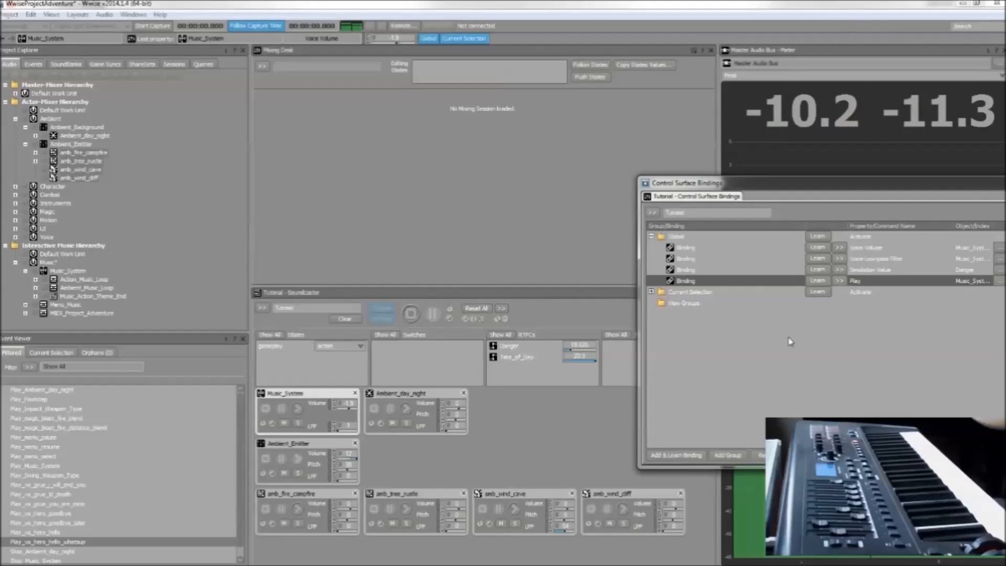
click(359, 346)
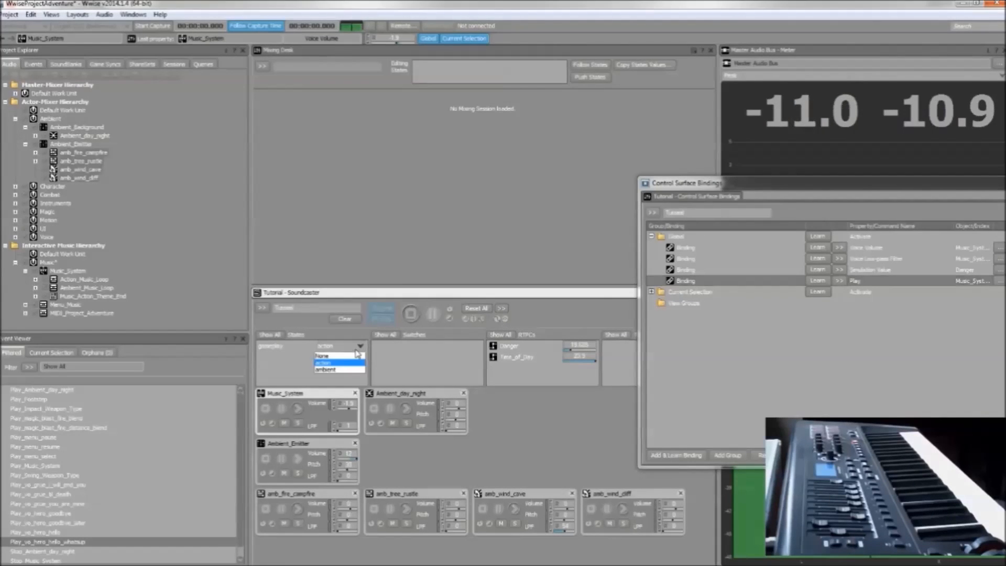
click(335, 369)
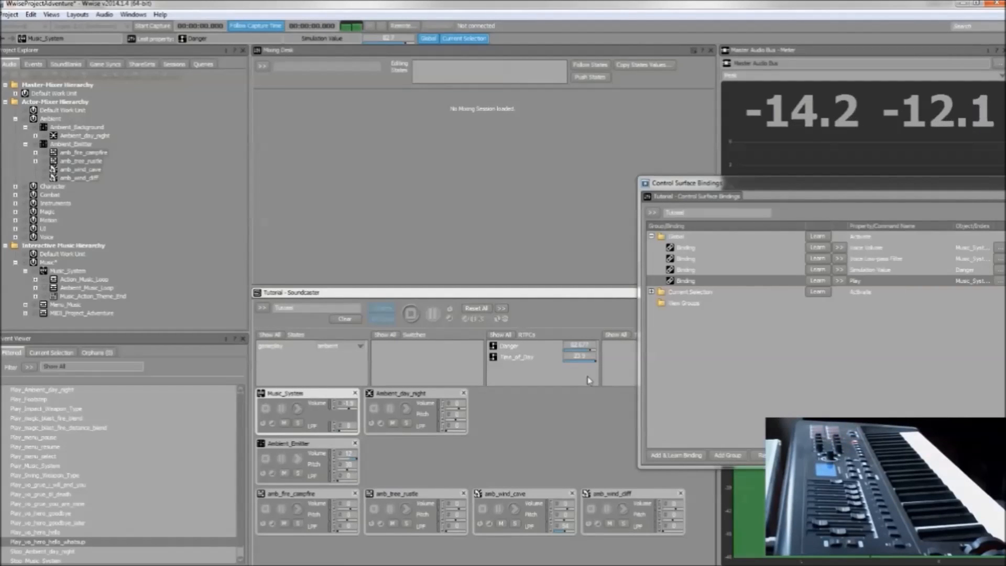
Change the Note-On C4 binding's object command to Play/Stop.
click(841, 282)
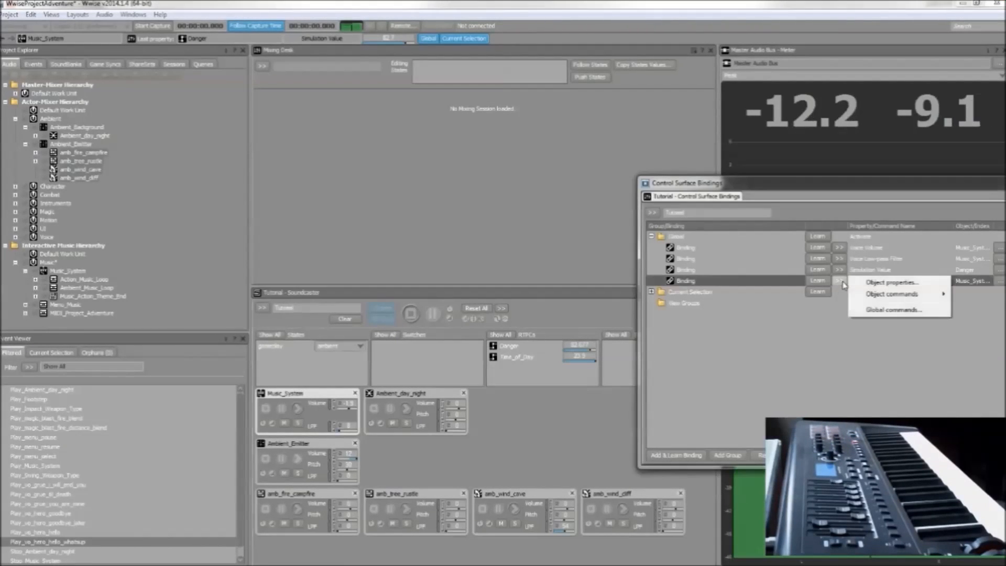
mouse_move(886, 302)
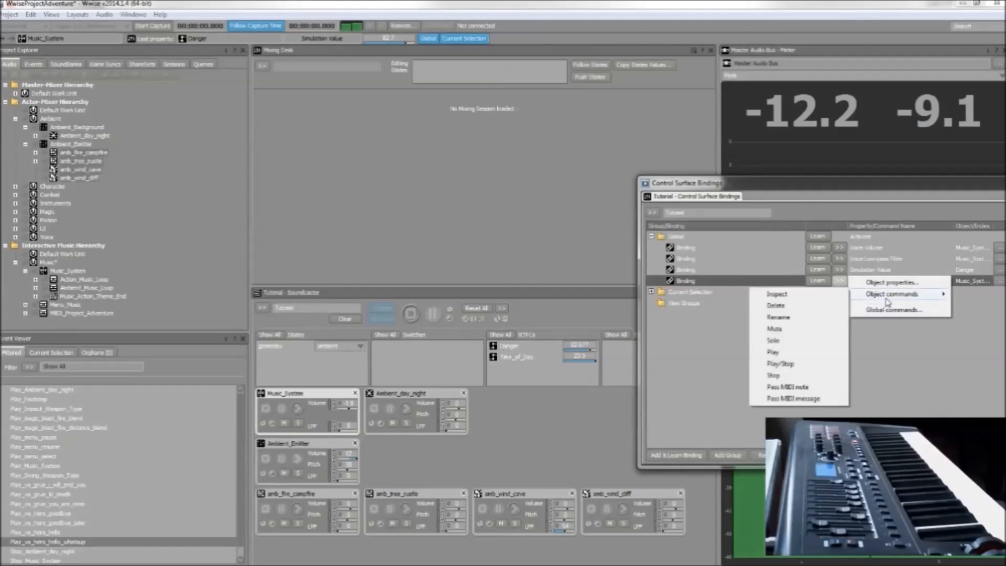
click(783, 364)
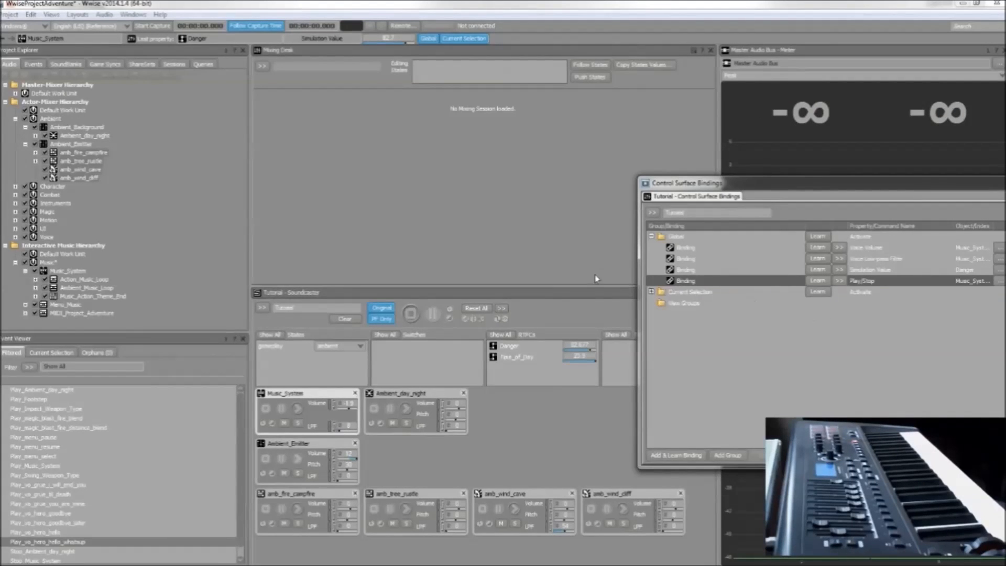
Add Global bindings for Ambient_day_night's Voice Volume on Impulse Ch. 1 CC 42, Voice Low-pass Filter on CC 22 and Voice Pitch on CC 23.
click(424, 396)
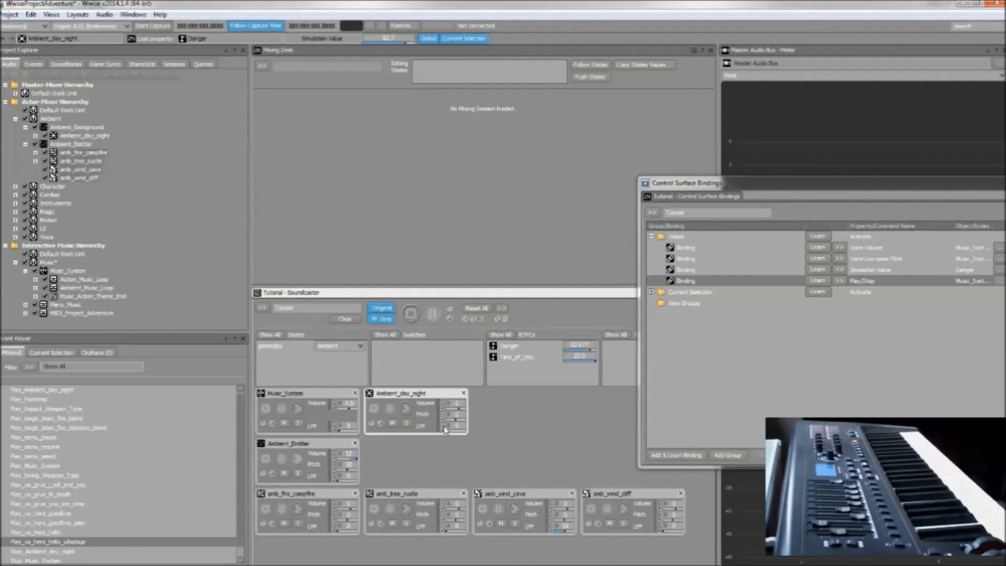
click(678, 455)
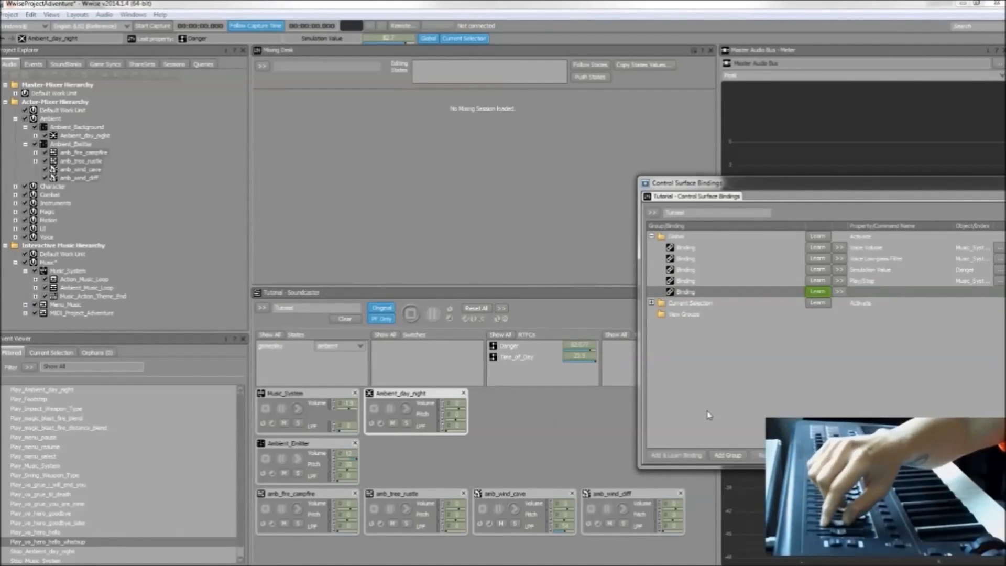
click(678, 455)
click(680, 459)
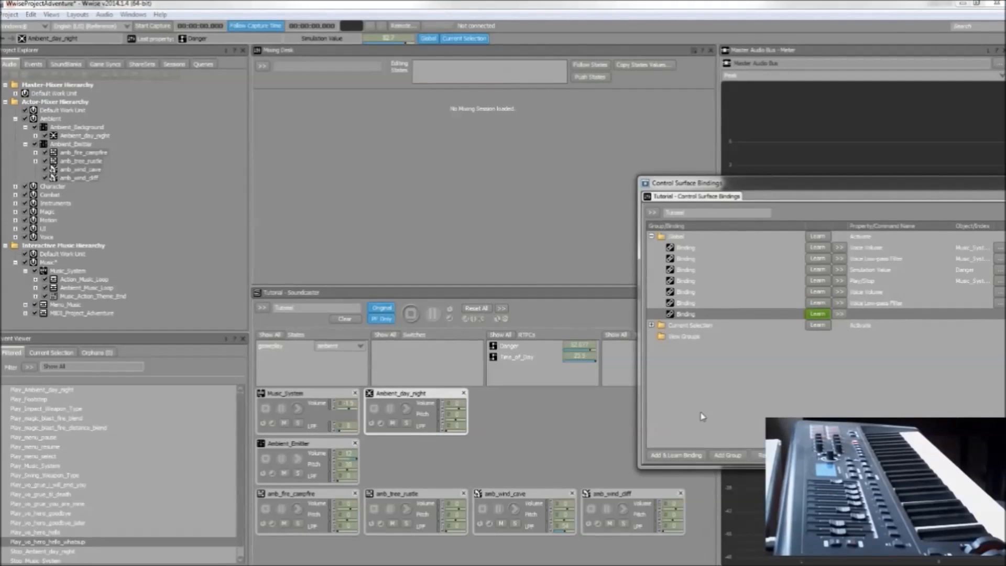
Add Global bindings for the Play/Stop command on Impulse Ch. 1 Note-On D4 and a Simulation Value on CC 27.
click(675, 456)
drag(813, 187, 721, 185)
click(587, 456)
click(748, 334)
click(817, 372)
Assign Ambient_day_night from Ambient_Background as target object of the CC 42, CC 22, CC 23 and Note-On D4 bindings together.
drag(875, 182, 744, 182)
drag(673, 323, 674, 336)
click(676, 323)
shift+click(692, 291)
click(777, 290)
click(587, 224)
click(597, 239)
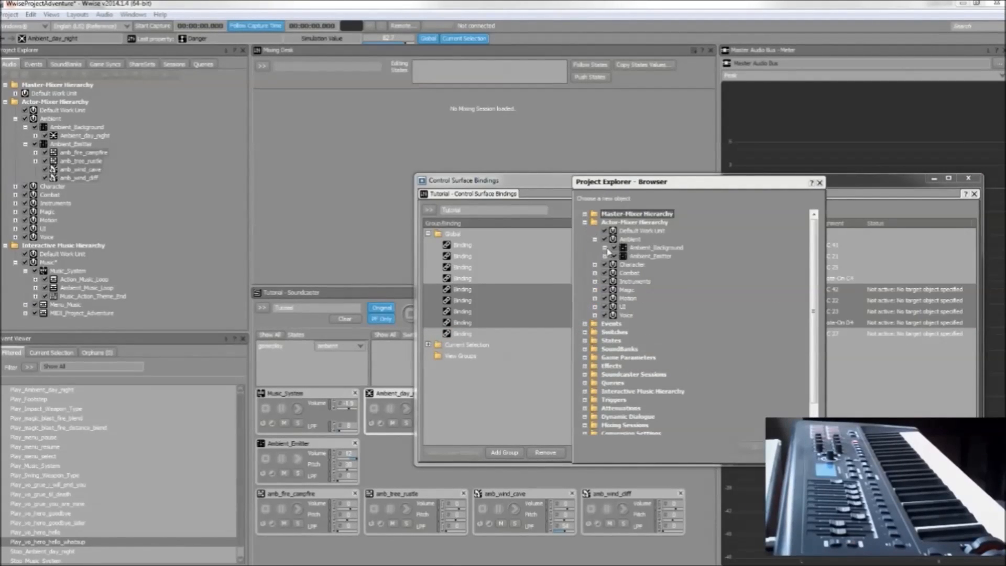
click(607, 249)
click(650, 258)
click(750, 449)
Assign the Time_of_Day game parameter as target of the CC 27 Simulation Value binding and move the bindings window off the Soundcaster.
click(777, 334)
click(587, 266)
click(598, 300)
click(622, 309)
click(750, 449)
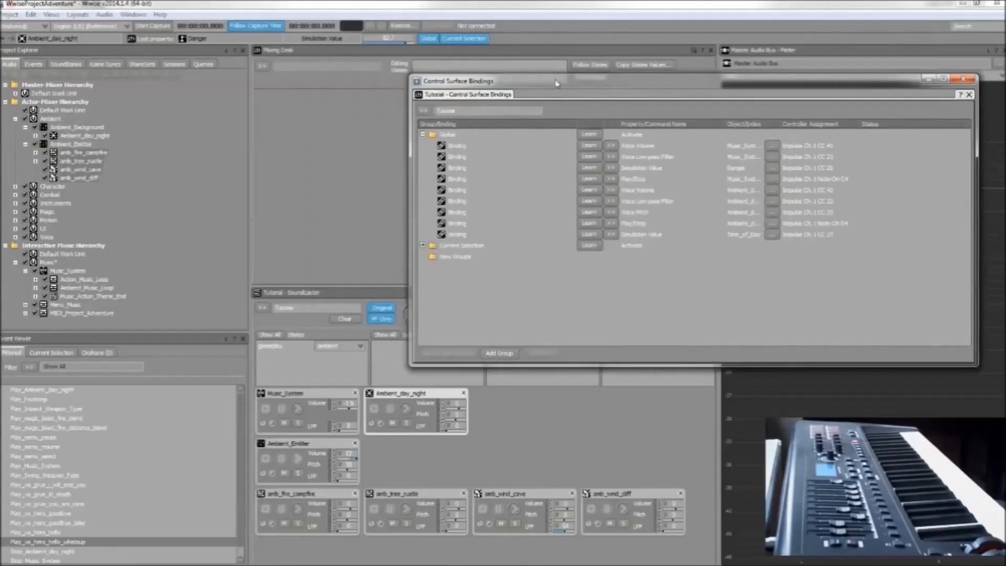
drag(537, 82, 824, 330)
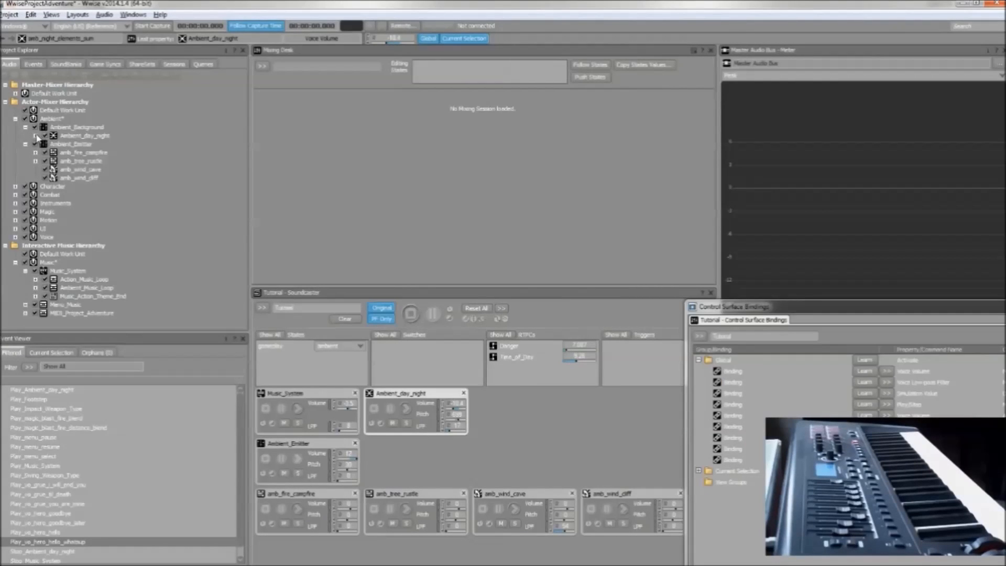
Add the four child objects of Ambient_day_night, the forest day and night loops and both elements sums, beside it in the Soundcaster.
click(36, 136)
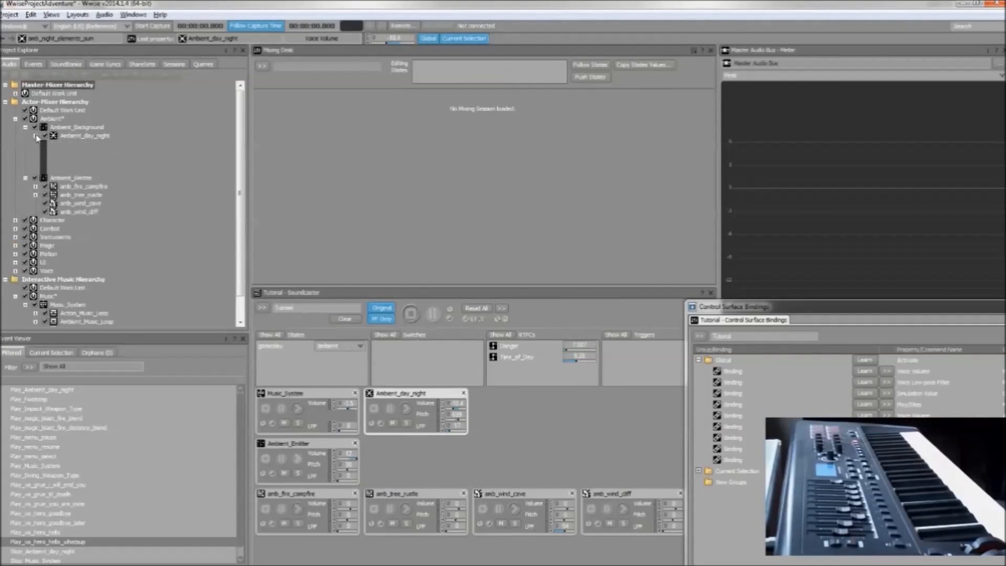
click(129, 145)
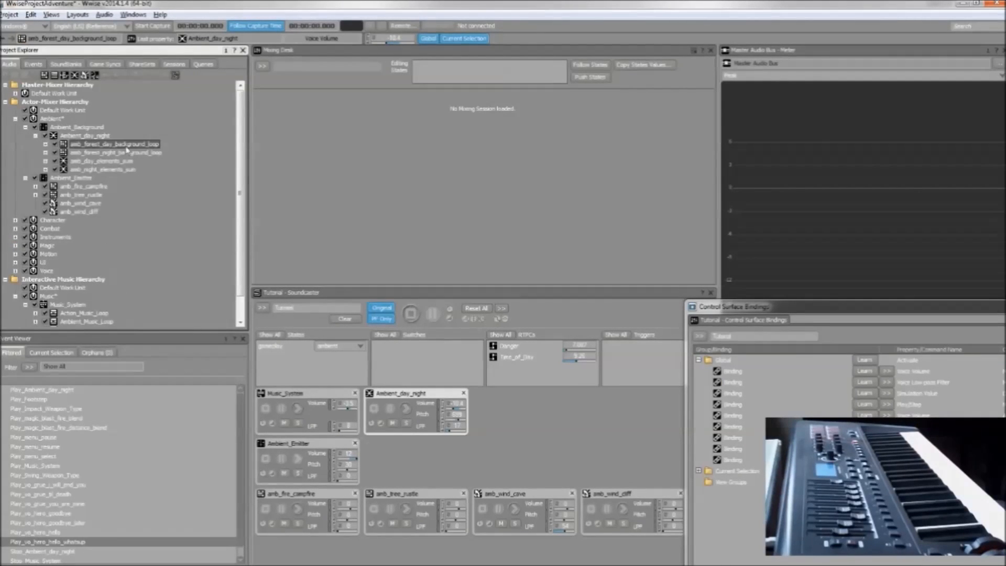
shift+click(121, 170)
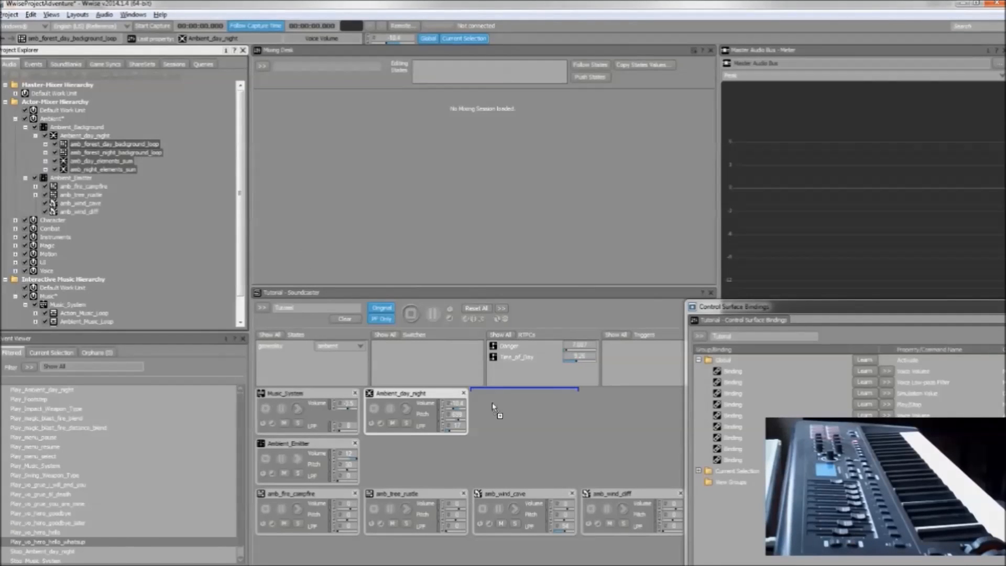
drag(491, 404, 492, 403)
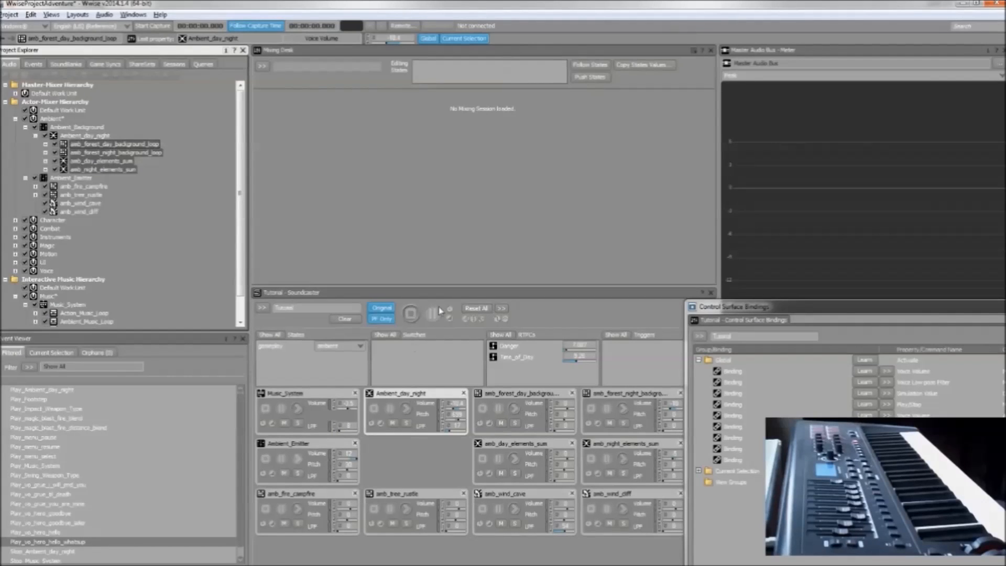
Enlarge the Soundcaster and regroup Ambient_Emitter one row lower, with the wind, campfire and tree rustle objects in two columns beneath it.
drag(436, 285, 433, 215)
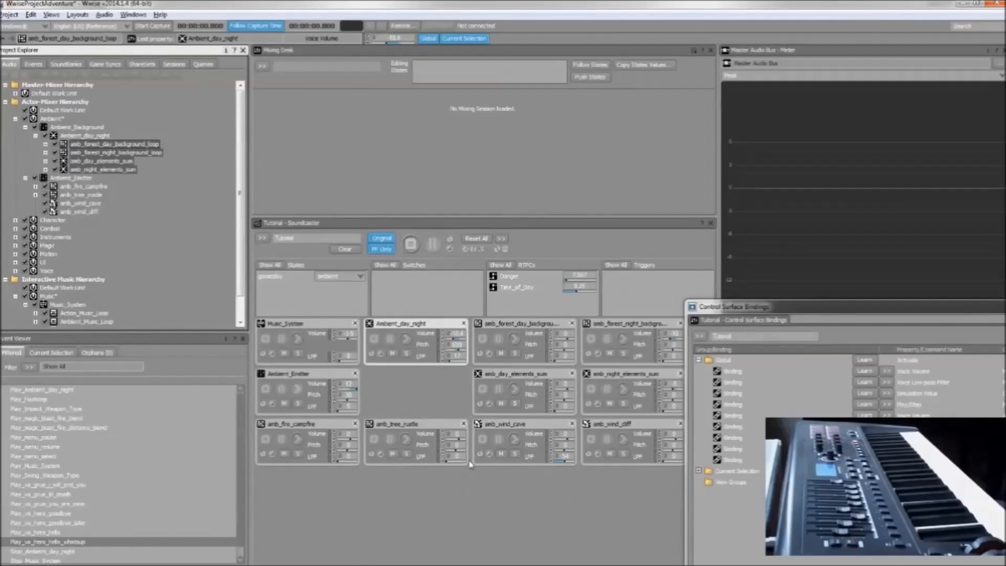
click(514, 490)
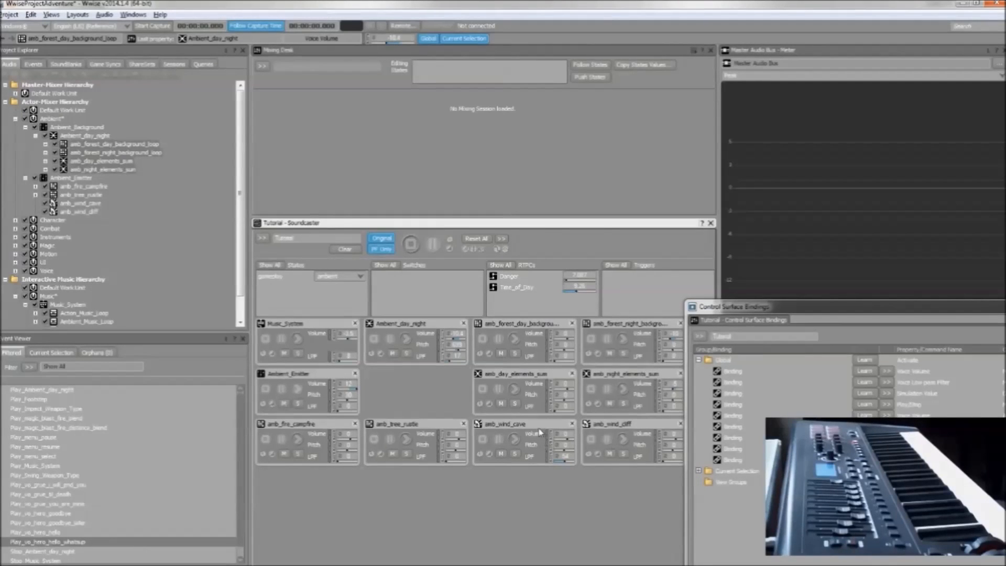
drag(542, 422, 317, 477)
drag(596, 427, 309, 523)
drag(390, 425, 390, 523)
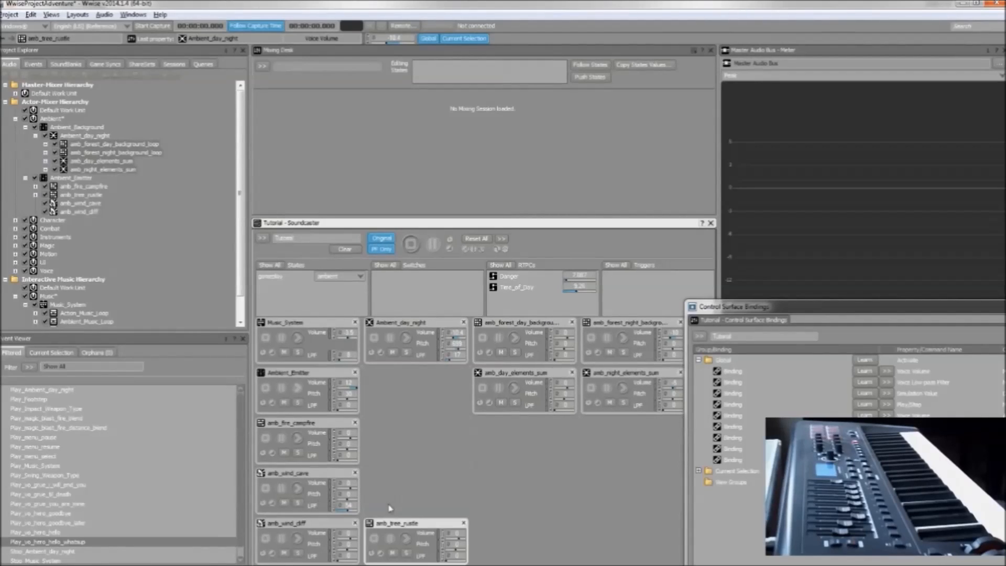
drag(309, 424, 401, 474)
drag(309, 373, 309, 424)
Play amb_day_elements_sum and add its children amb_day_element_birds, amb_day_element_fauna and amb_day_element_frog below it in the Soundcaster.
click(415, 324)
click(514, 388)
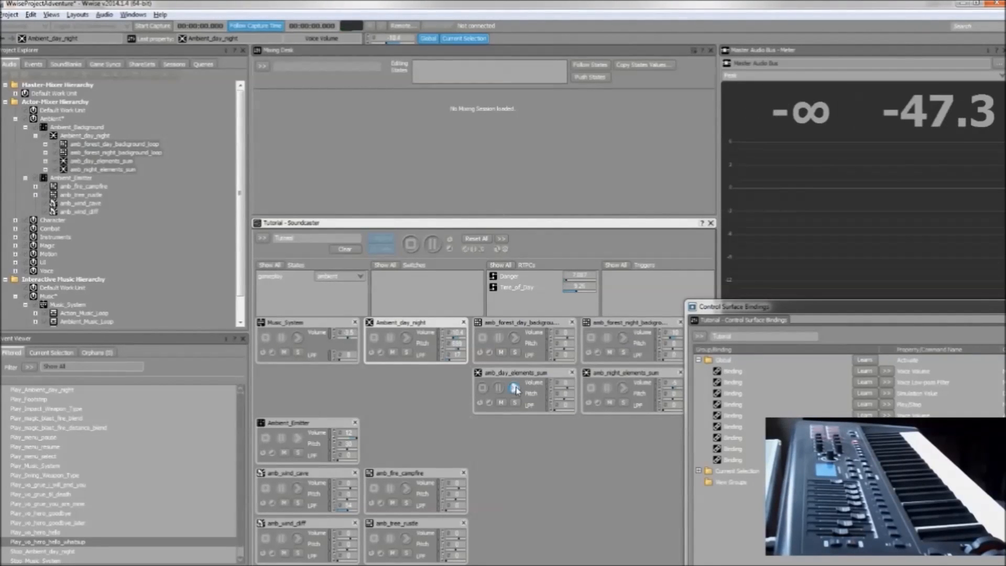
click(46, 161)
click(111, 169)
shift+click(111, 187)
drag(111, 187, 523, 440)
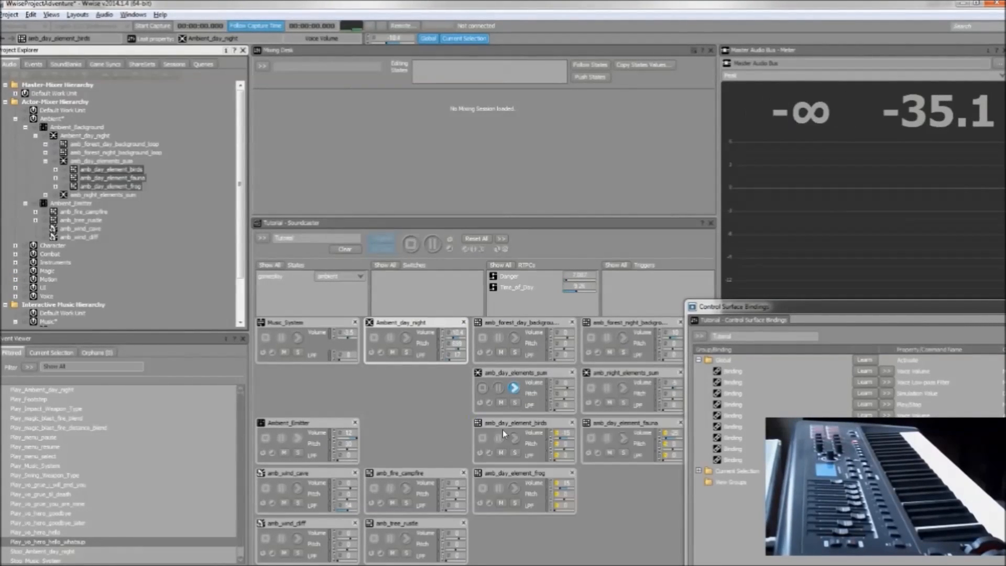
Add a learned binding for Note-On F4 to the Global group and assign it the Play/Stop command.
click(516, 423)
drag(811, 310, 817, 176)
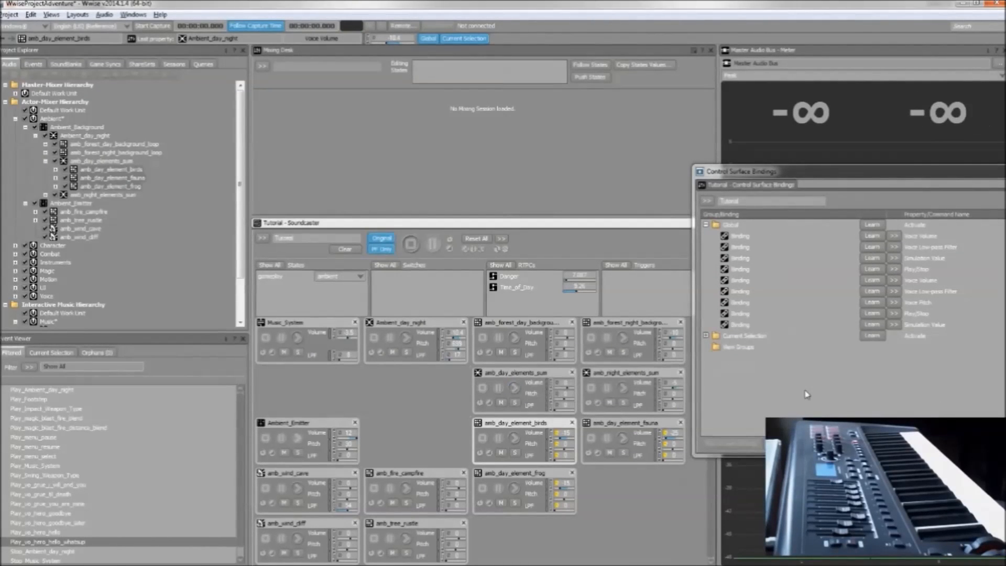
click(746, 225)
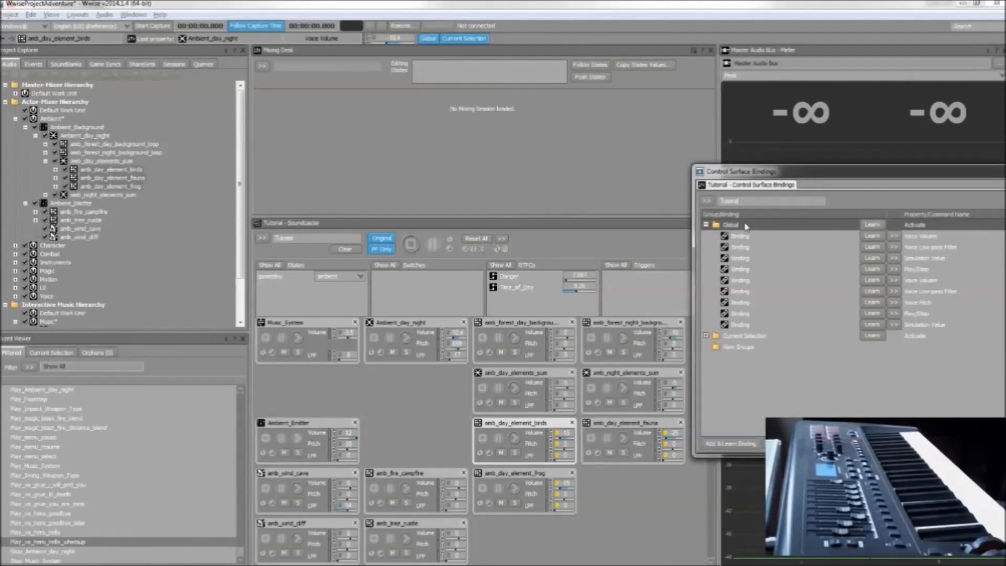
click(724, 444)
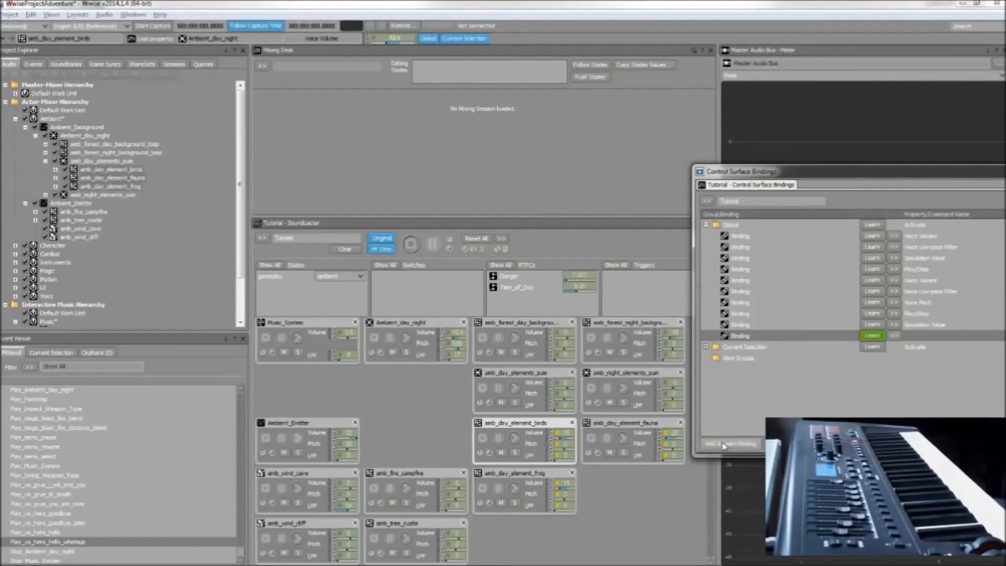
click(893, 335)
mouse_move(943, 350)
click(851, 367)
Assign amb_day_elements_sum as the target object of the Note-On F4 Play/Stop binding.
drag(802, 171, 744, 155)
click(864, 330)
click(676, 208)
click(686, 224)
click(696, 232)
click(706, 242)
click(717, 266)
double_click(778, 268)
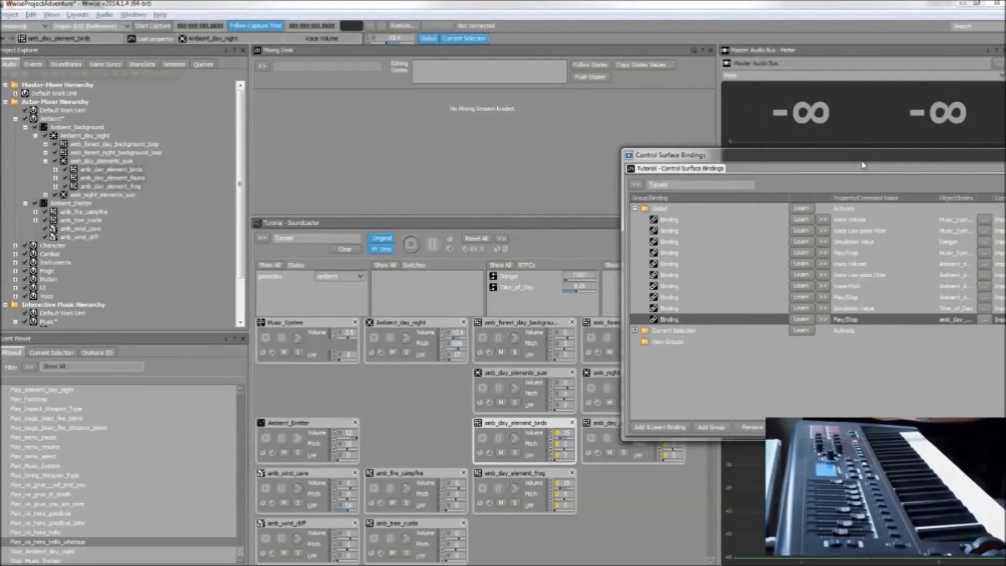
Add three learned Voice Volume bindings to the Global group for faders CC 43, CC 44 and CC 45.
click(661, 429)
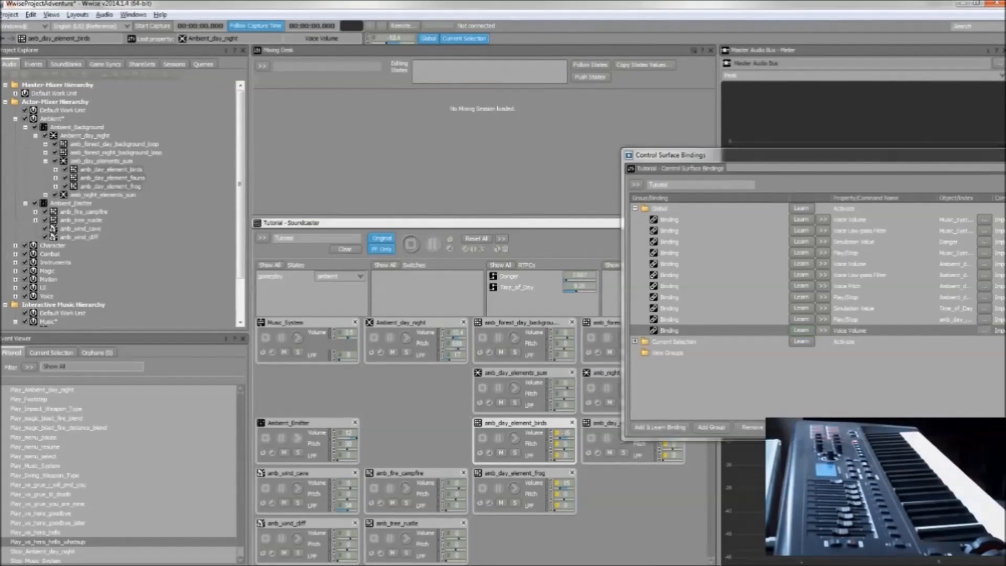
click(676, 428)
drag(733, 155, 731, 132)
click(666, 404)
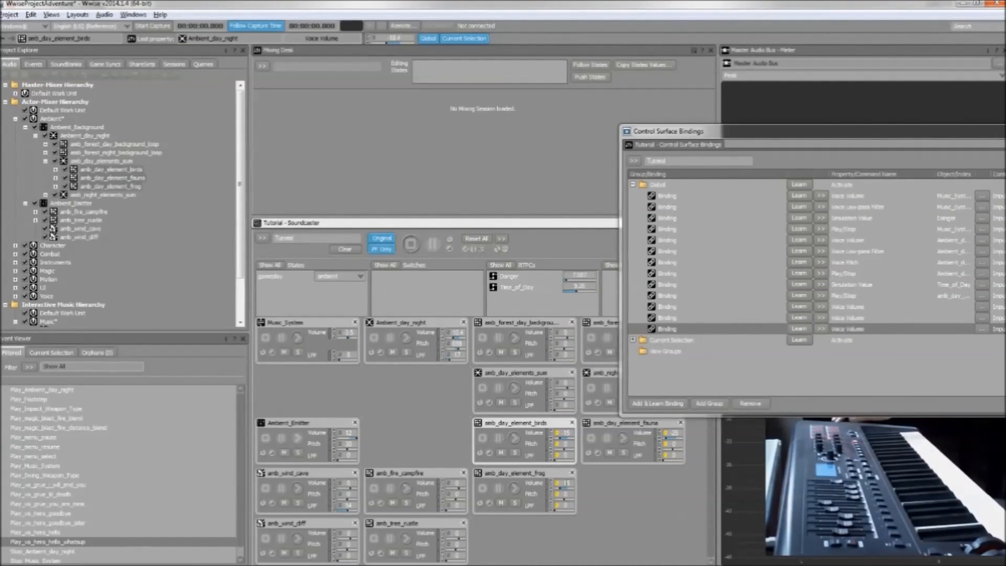
Assign amb_day_element_birds, amb_day_element_fauna and amb_day_element_frog as targets of the CC 43, CC 44 and CC 45 Voice Volume bindings.
drag(731, 131, 514, 100)
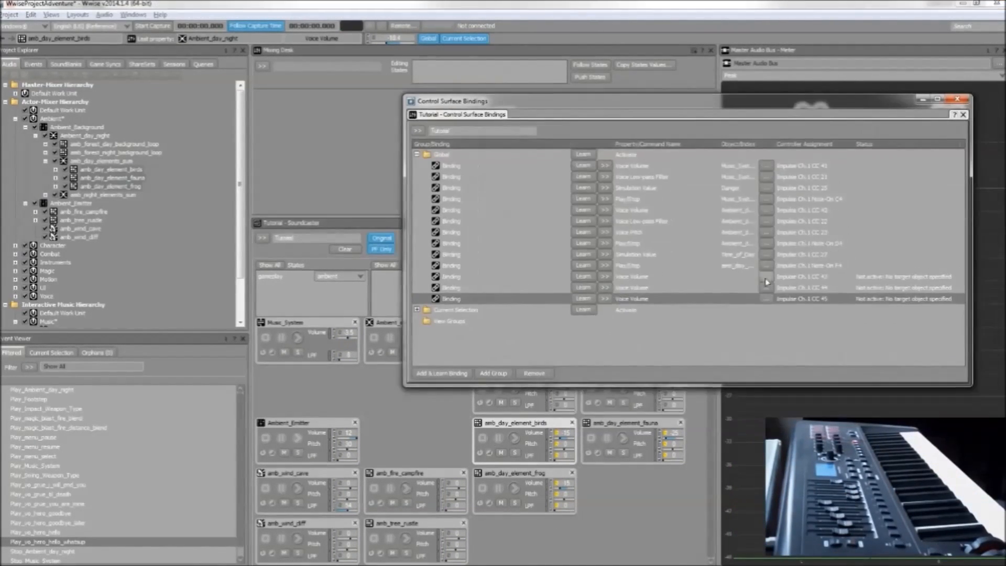
click(766, 282)
click(584, 160)
click(594, 169)
click(604, 177)
double_click(680, 219)
click(766, 298)
click(574, 143)
click(584, 160)
click(593, 168)
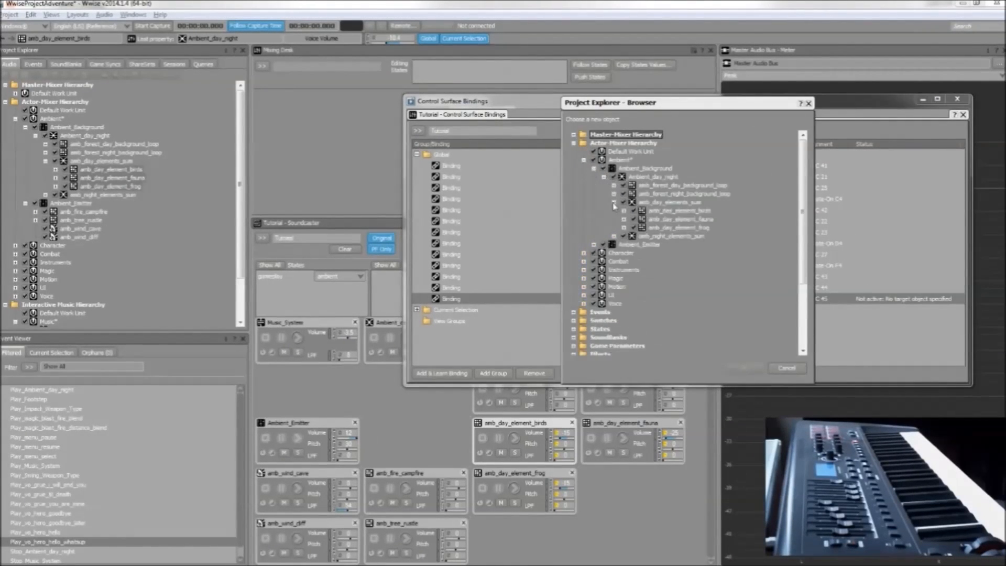
double_click(703, 227)
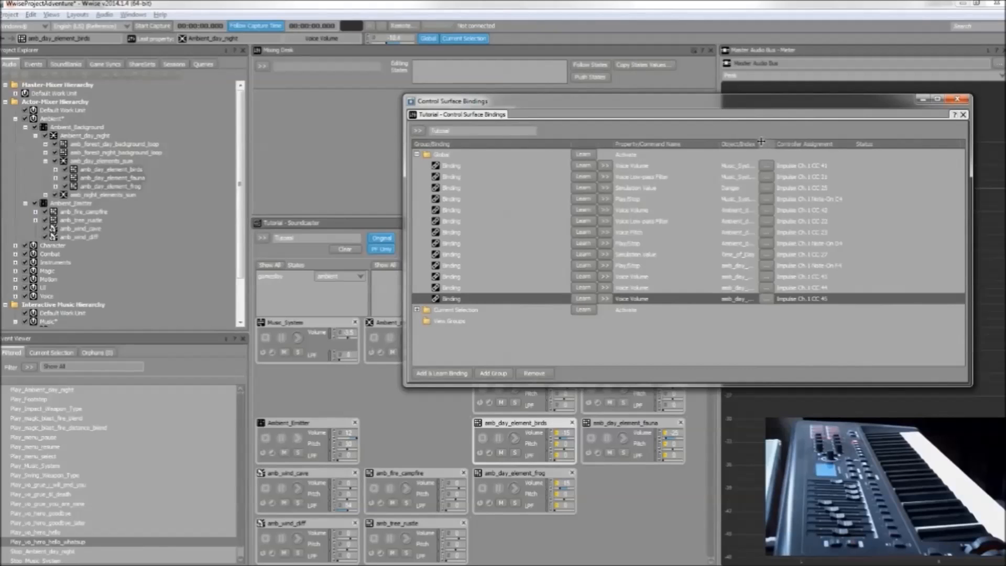
Widen the Object/Index column to show full object names and move the bindings window off the Soundcaster.
drag(760, 141, 820, 145)
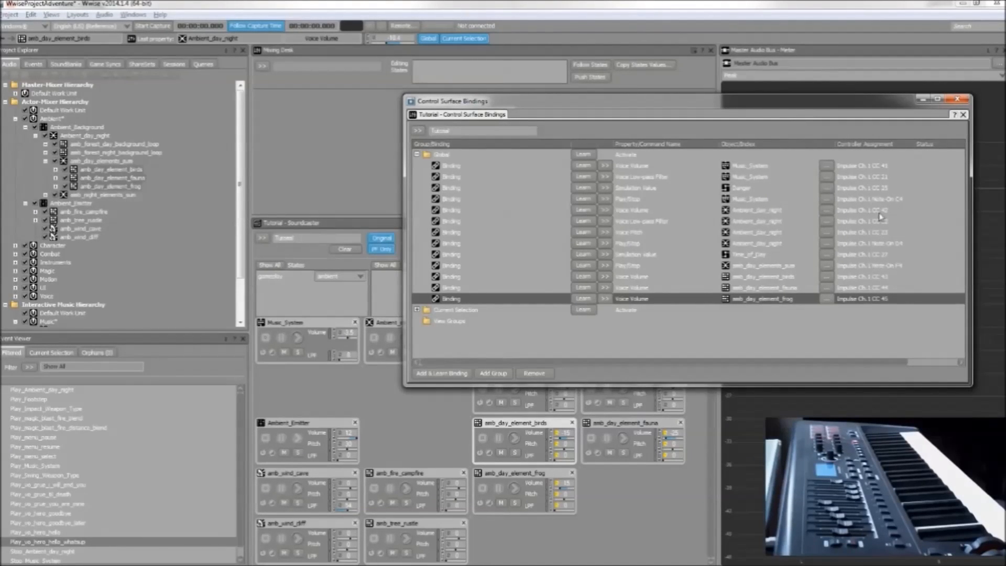
drag(740, 107, 926, 288)
drag(650, 283, 779, 301)
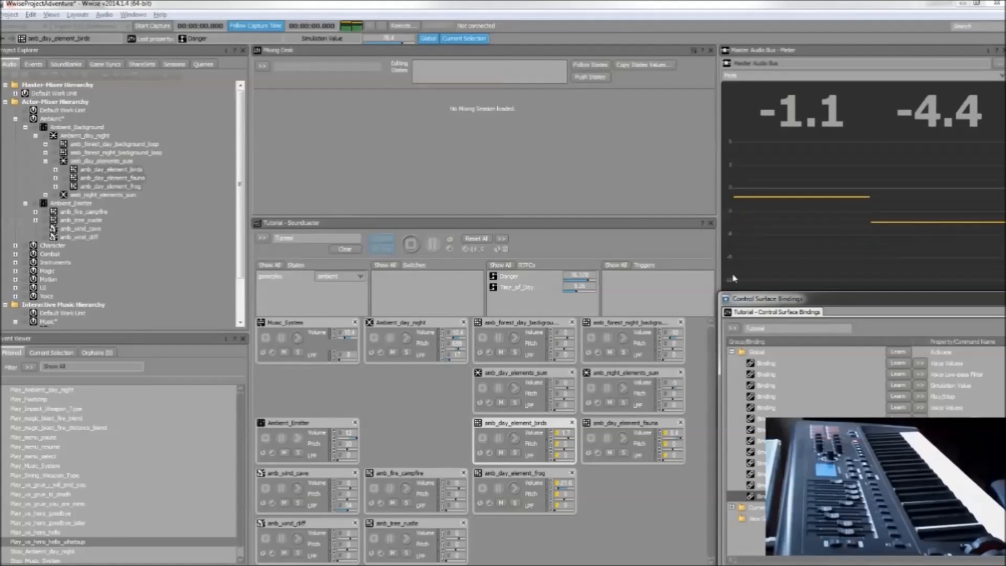
Add fs_Hero_Surface_Type from the Character work unit's Footstep_Character_Type to the Soundcaster, directly beneath Music_System.
click(15, 245)
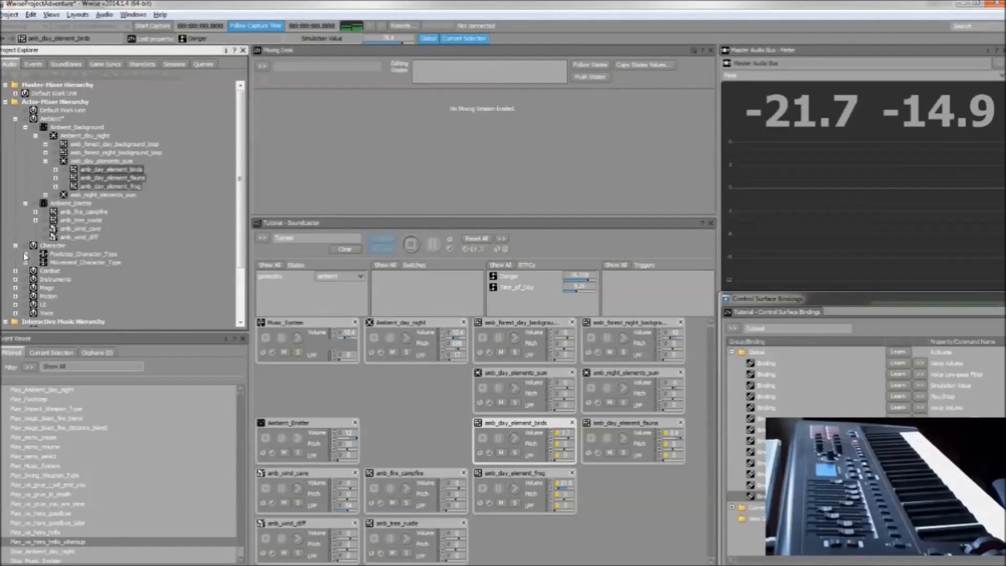
click(25, 254)
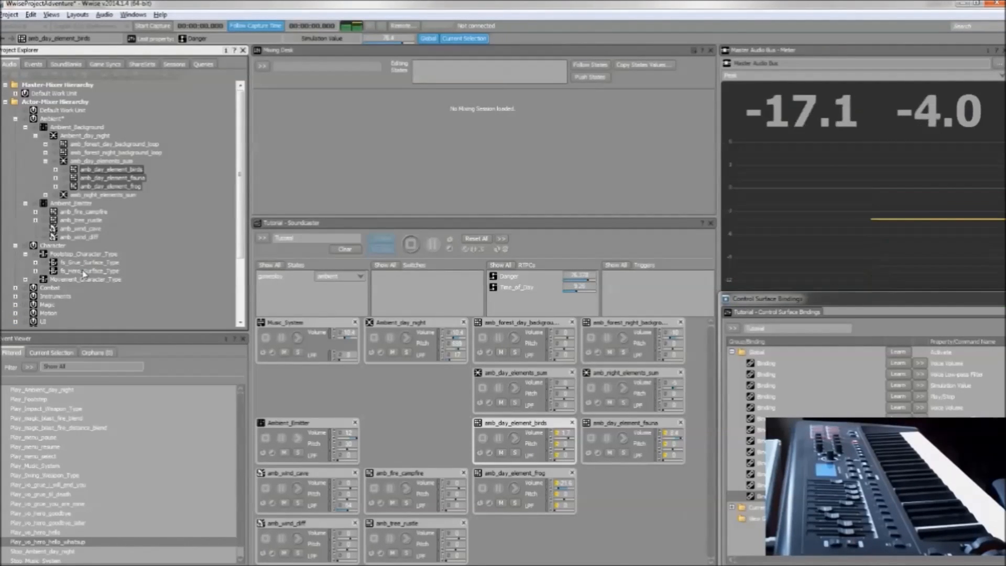
drag(83, 273, 280, 373)
click(280, 373)
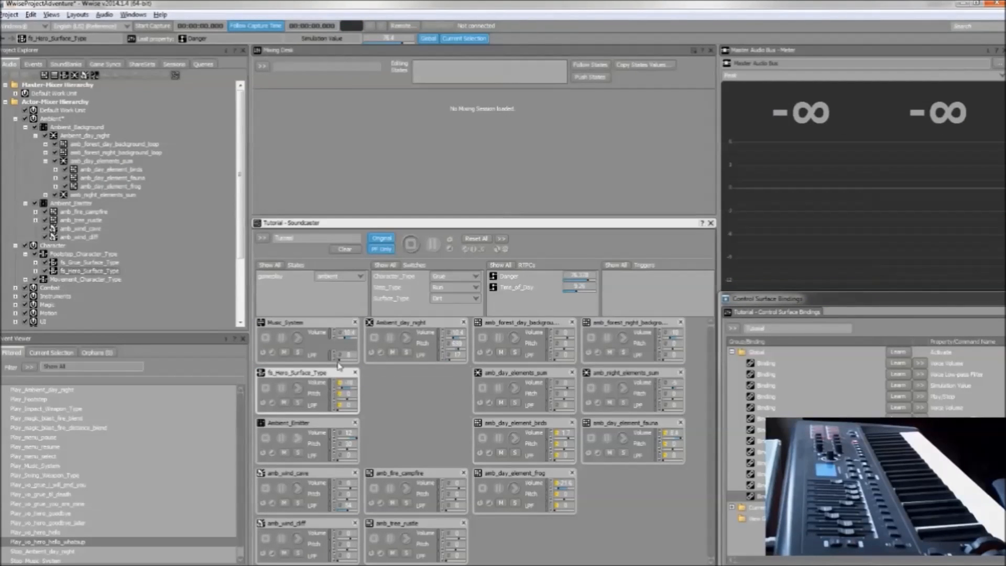
Add a learned Global binding for Note-On G4 with the Play command targeting fs_Hero_Surface_Type.
drag(752, 296, 664, 216)
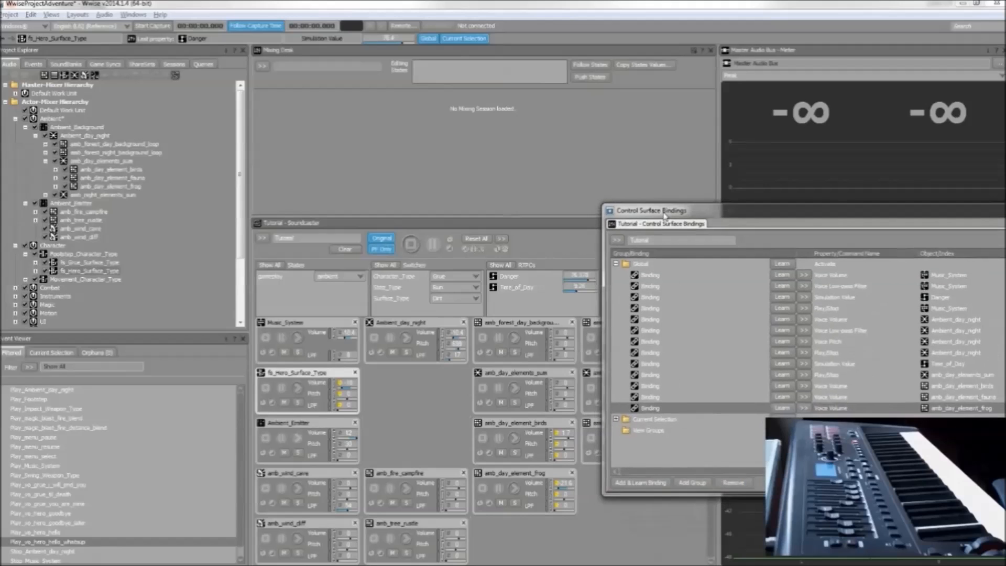
click(645, 482)
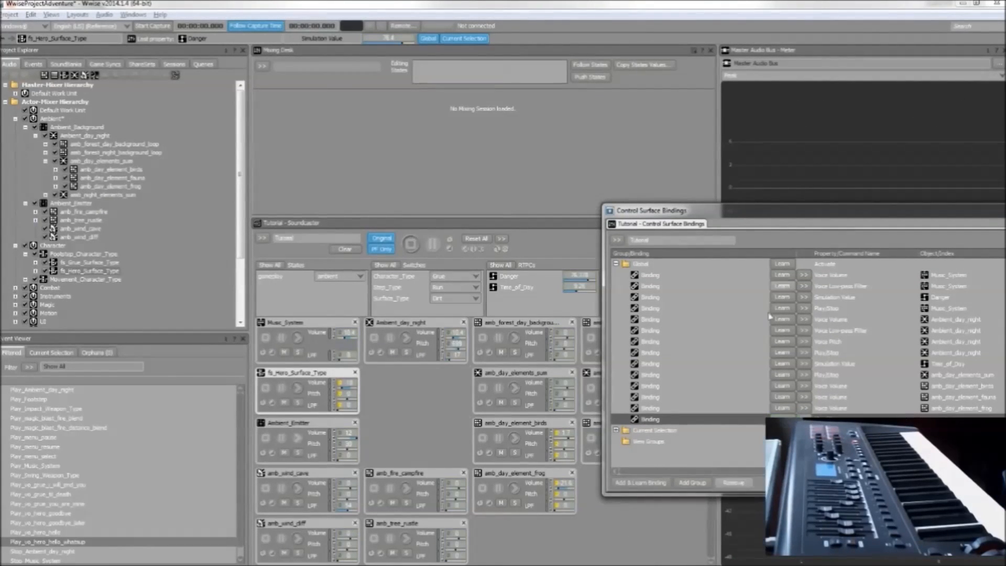
click(652, 373)
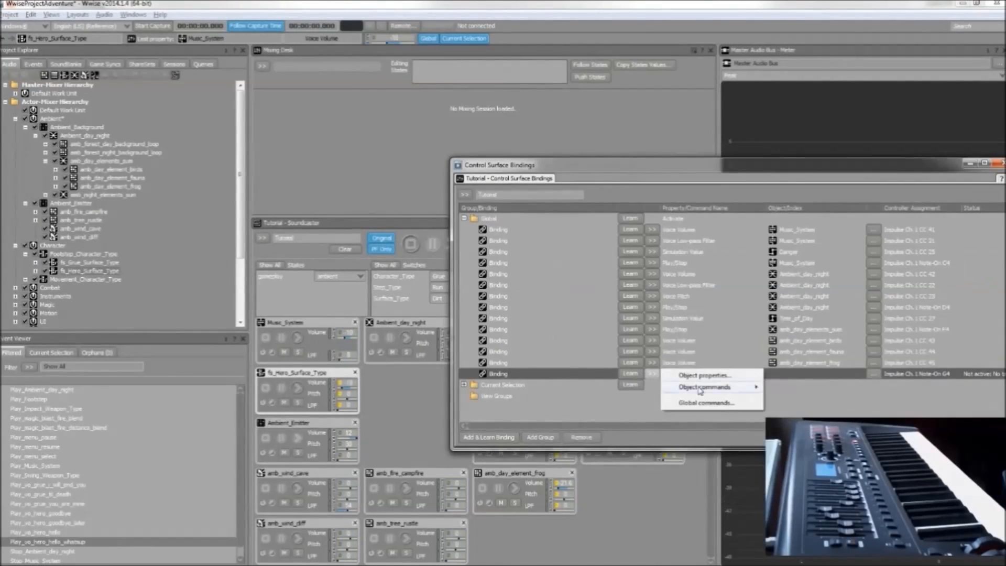
click(704, 375)
click(624, 210)
click(631, 231)
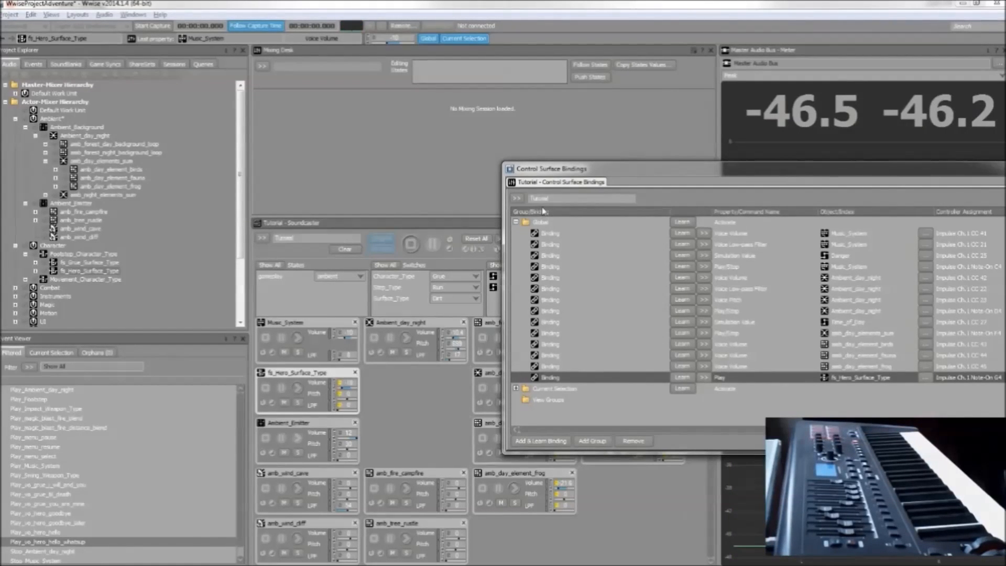
Set the Soundcaster switches to Forest for Surface_Type, Walk for Step_Type and Hero for Character_Type.
click(475, 298)
click(439, 322)
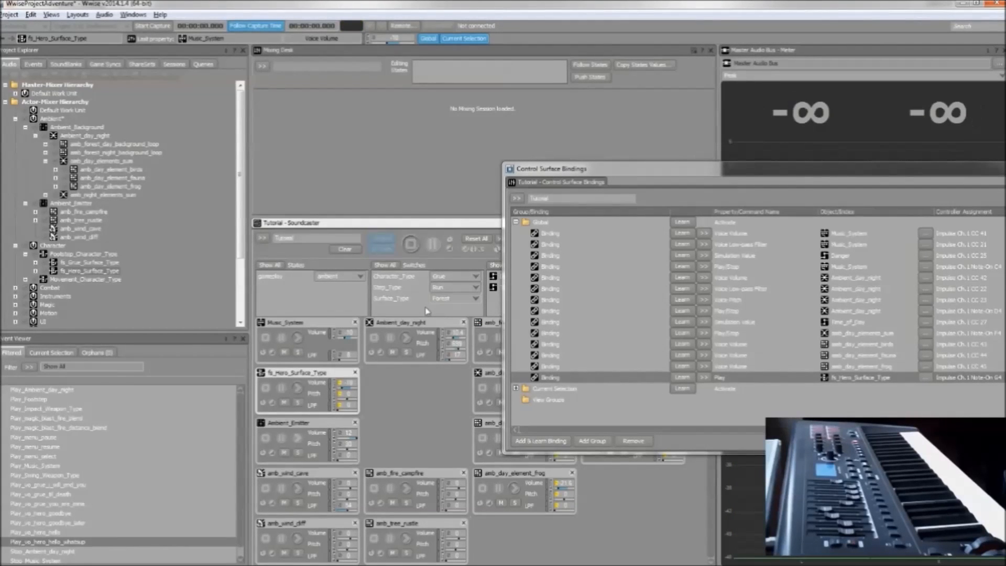
click(465, 289)
click(451, 304)
click(476, 276)
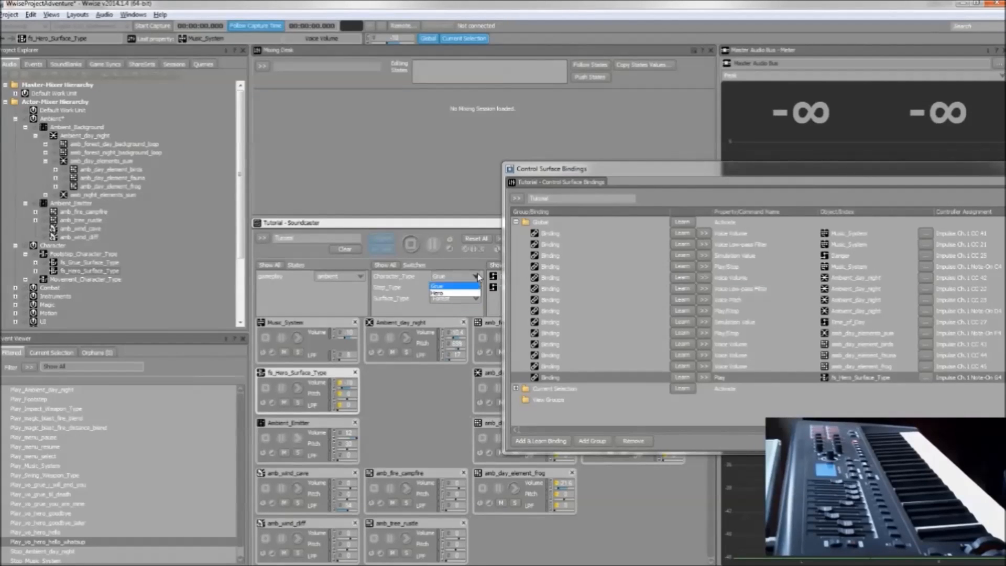
click(453, 293)
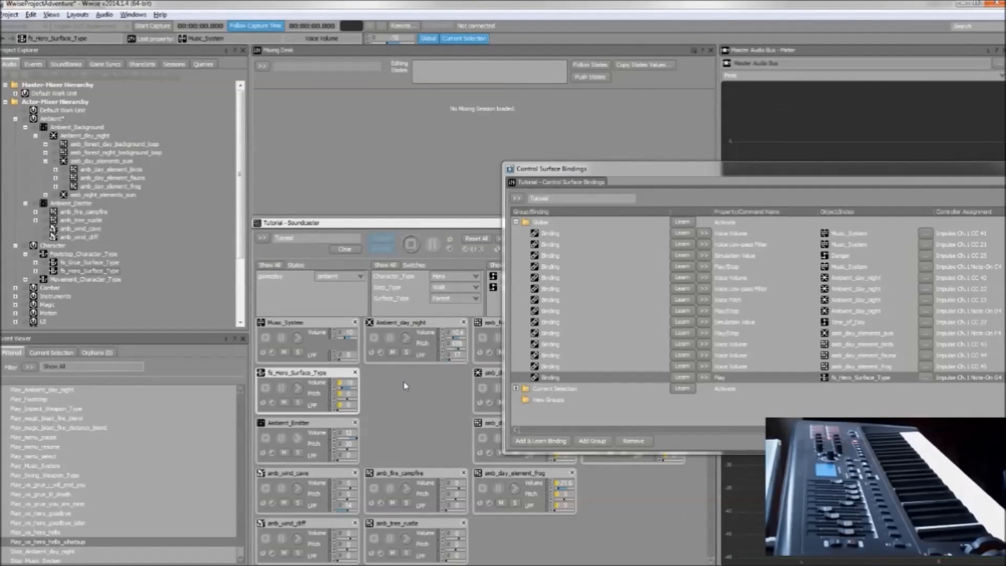
Add a learned Voice Volume binding for CC 46 to the Global group and assign fs_Hero_Surface_Type as its target.
click(527, 441)
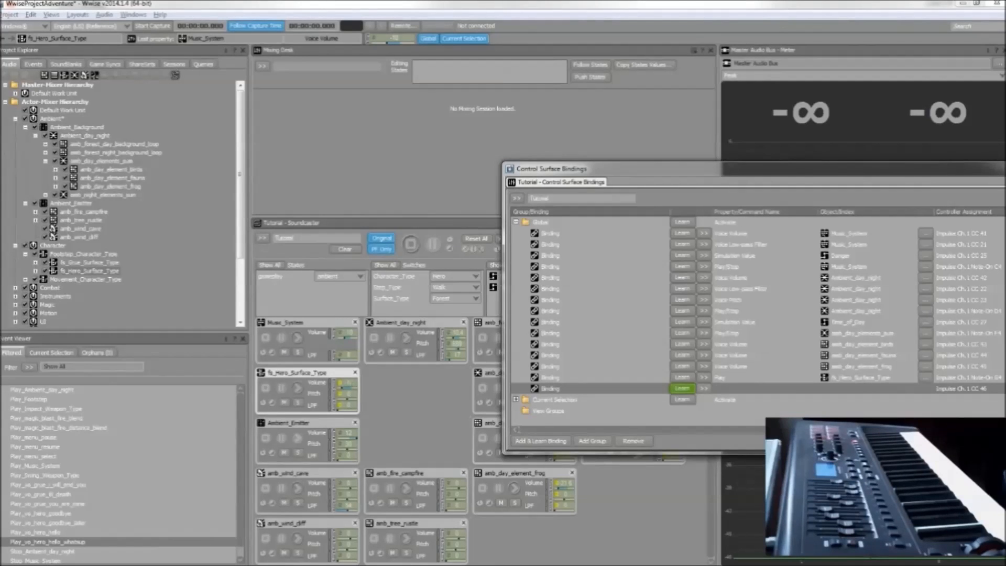
click(347, 383)
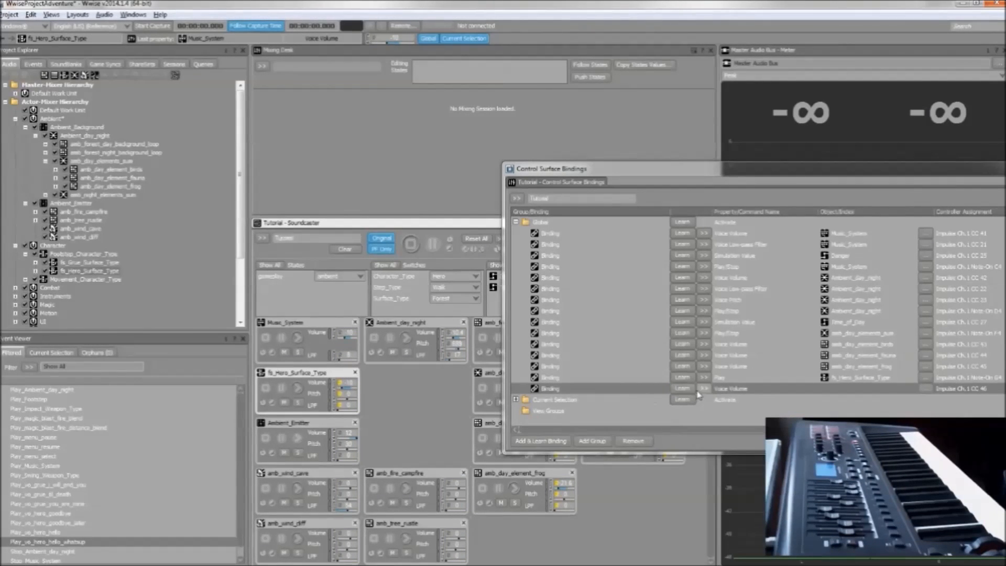
click(924, 389)
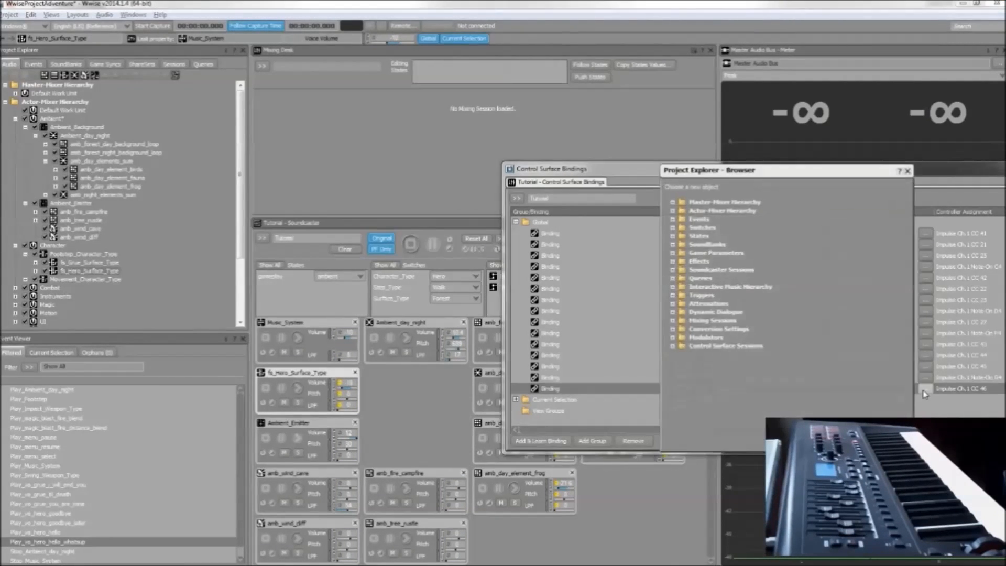
click(672, 211)
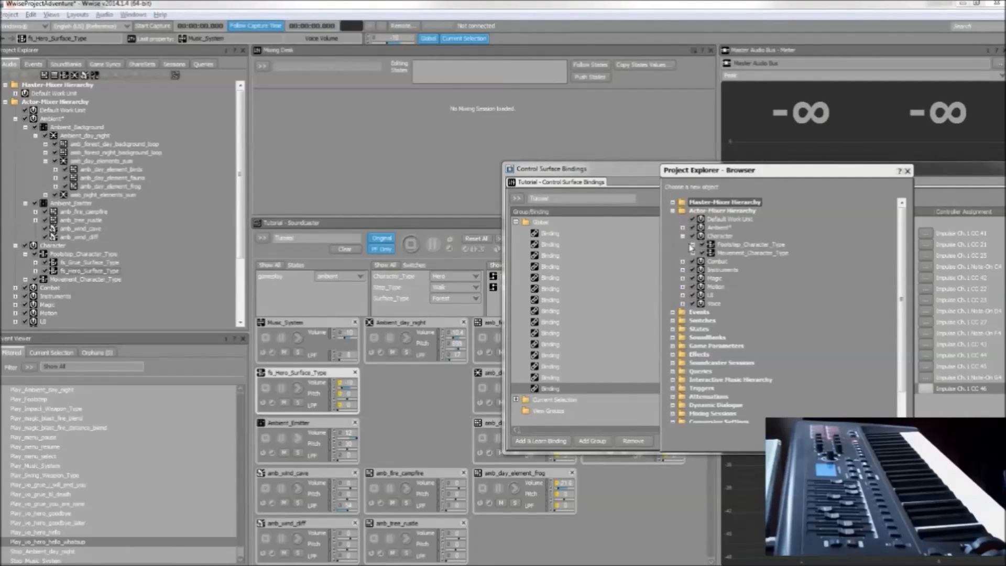
click(681, 236)
click(753, 262)
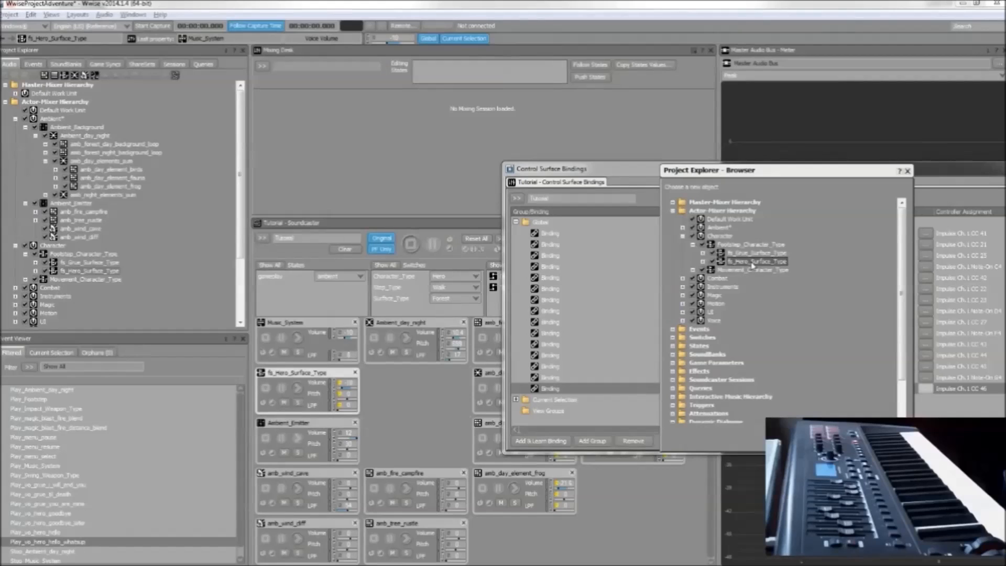
key(Return)
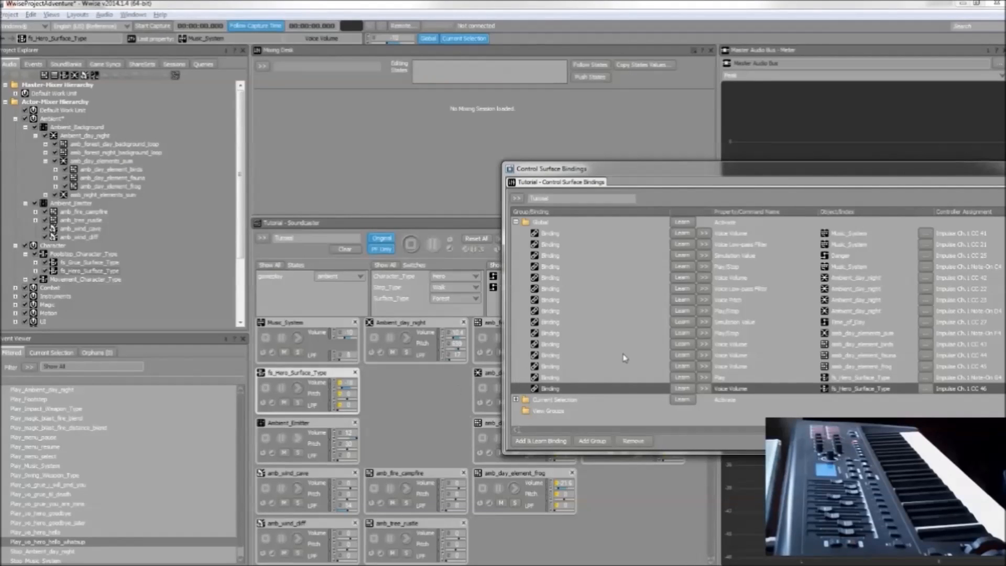
Move the bindings window off the Soundcaster and switch the gameplay state to action.
drag(719, 172, 744, 266)
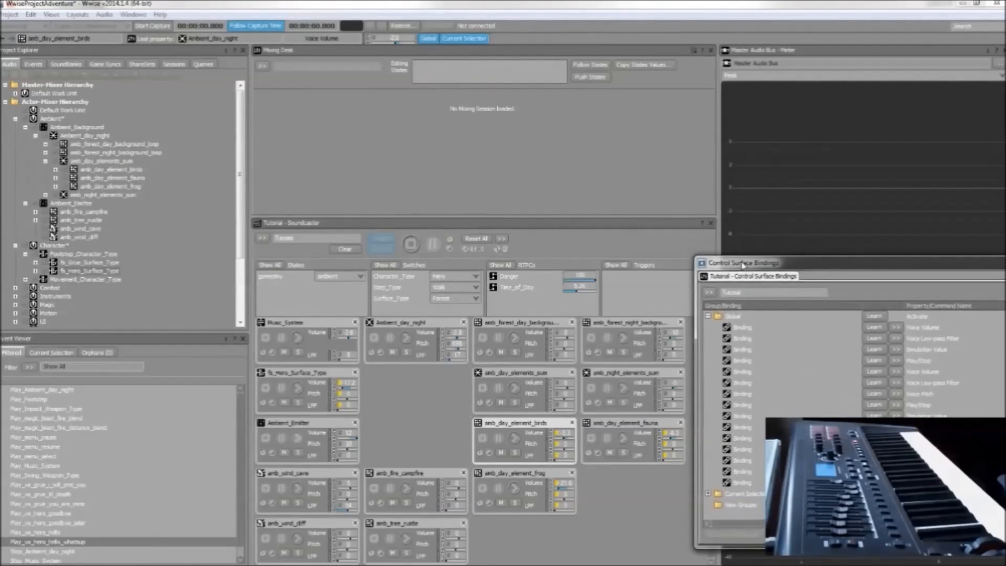
click(663, 7)
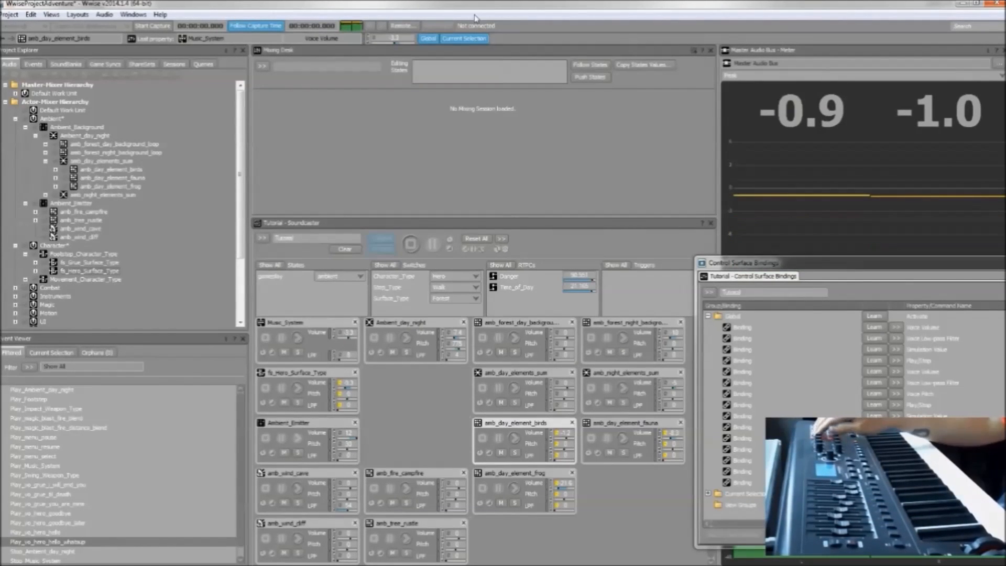
click(358, 279)
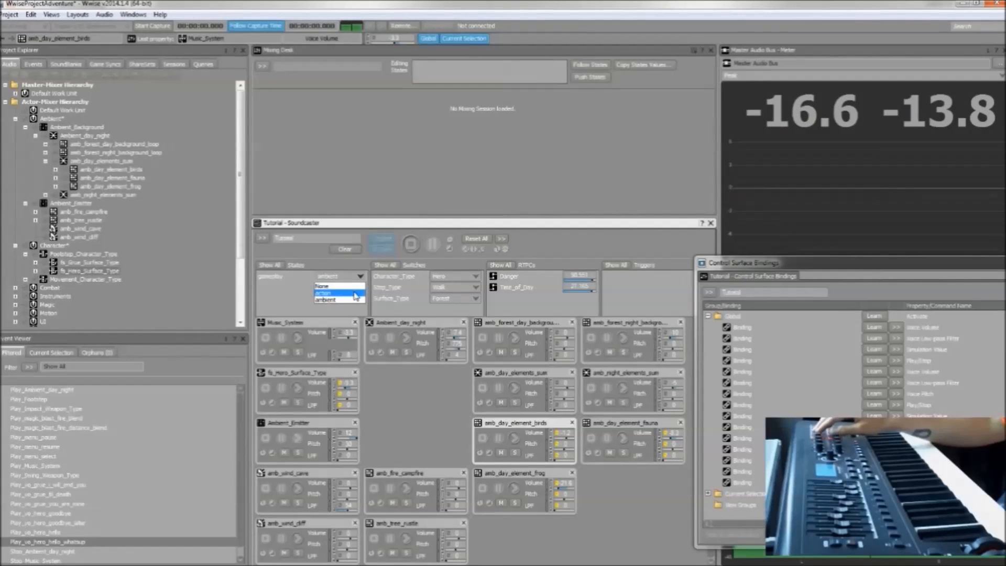
click(355, 293)
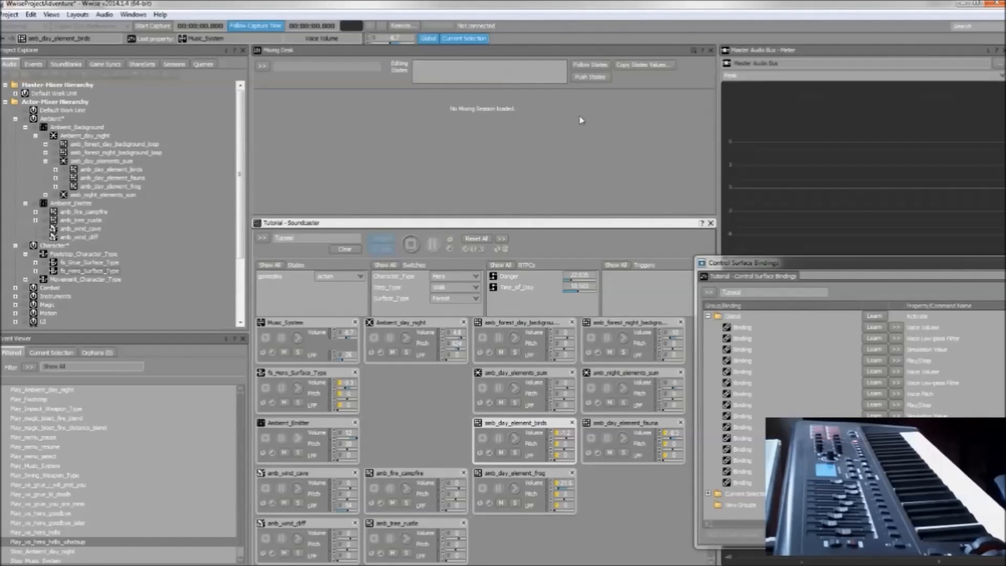
Bring the bindings window into full view to review the Global bindings and their controller assignments, and move it aside again.
drag(843, 266, 451, 215)
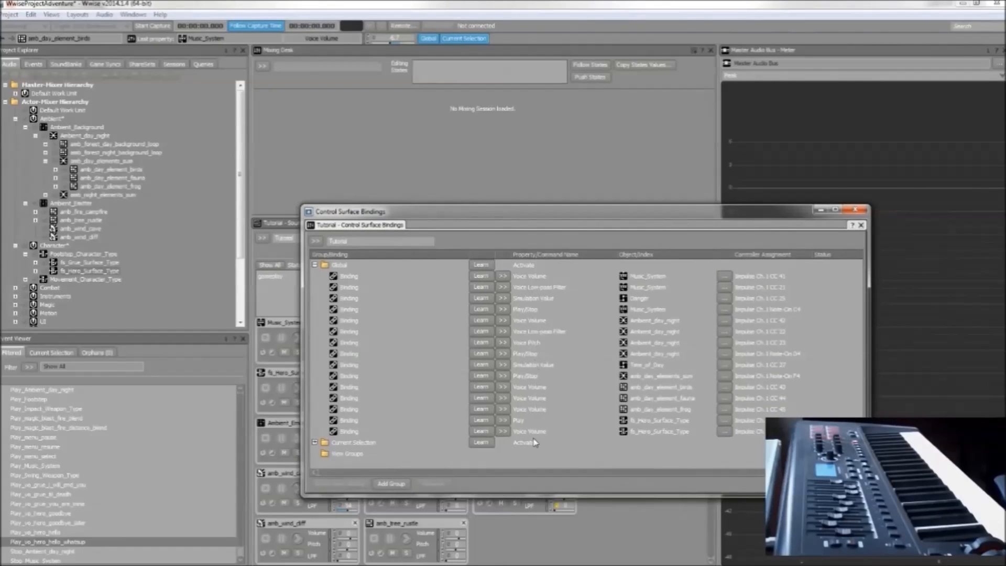
click(344, 266)
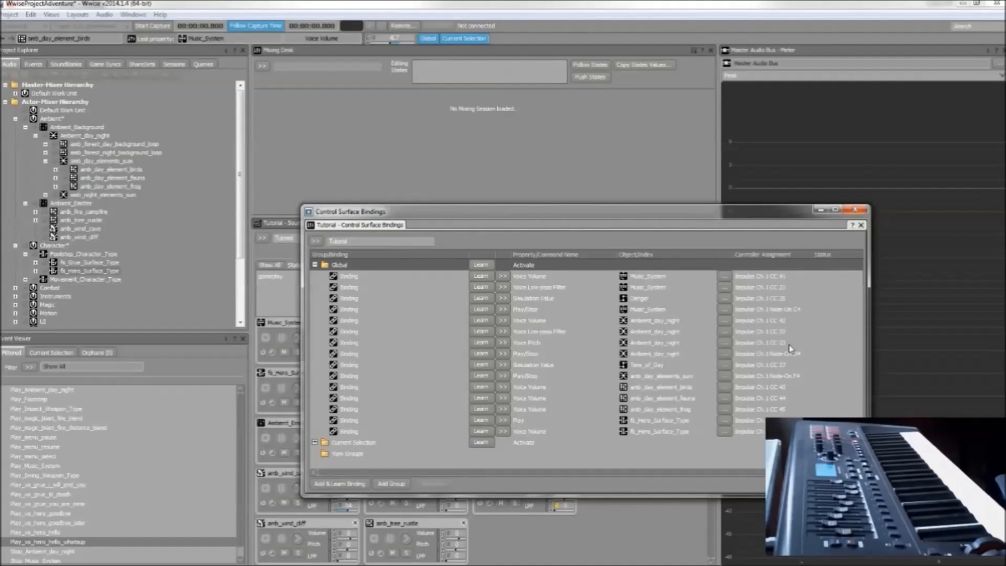
drag(538, 215, 841, 183)
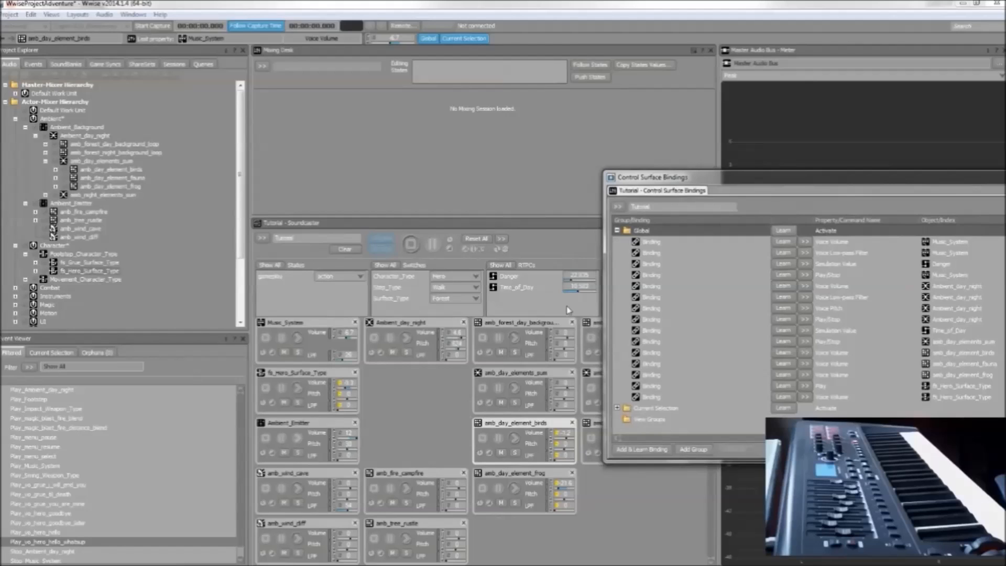